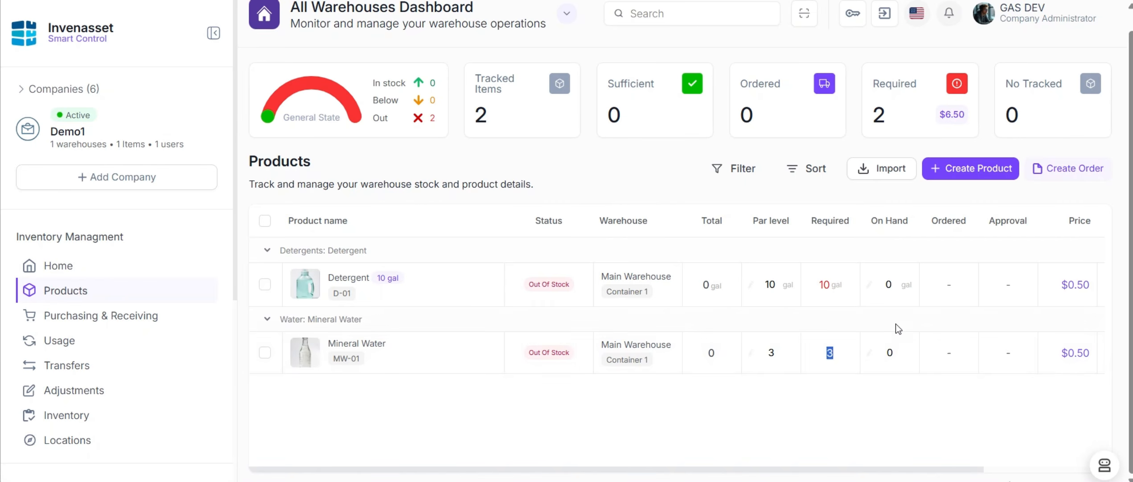
Start a new order with order type Purchasing & Receiving and purchase status Ordered
click(901, 346)
click(1053, 174)
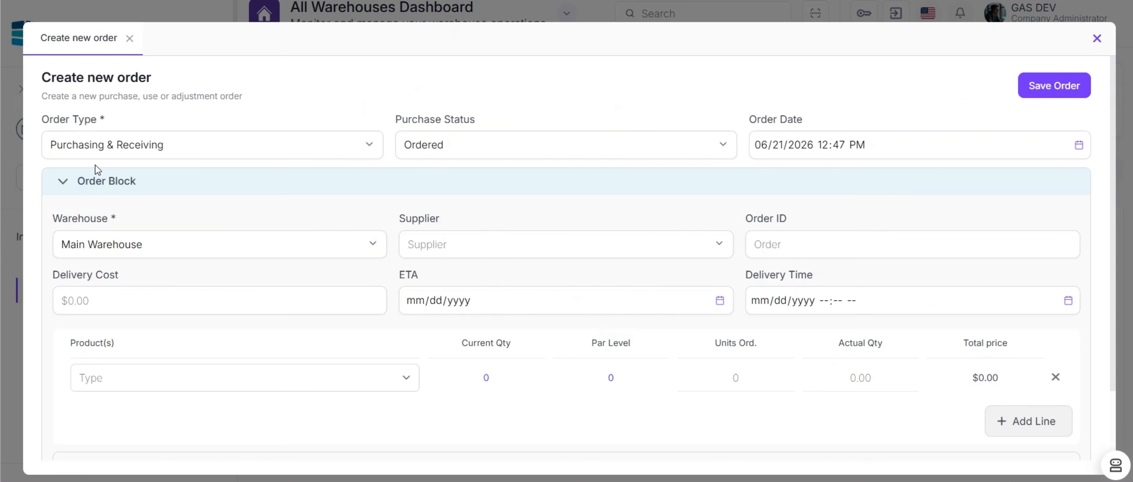
click(74, 151)
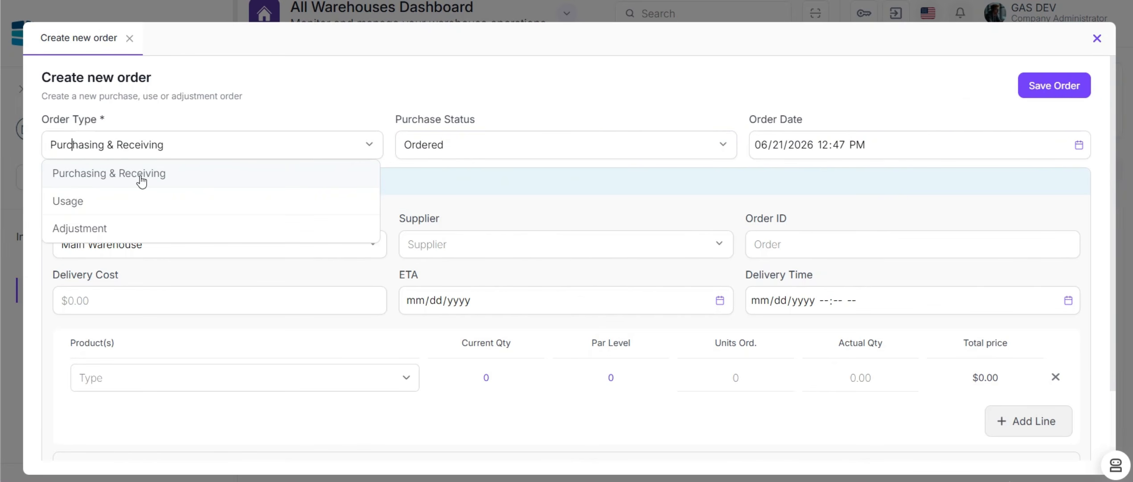
click(121, 179)
click(421, 136)
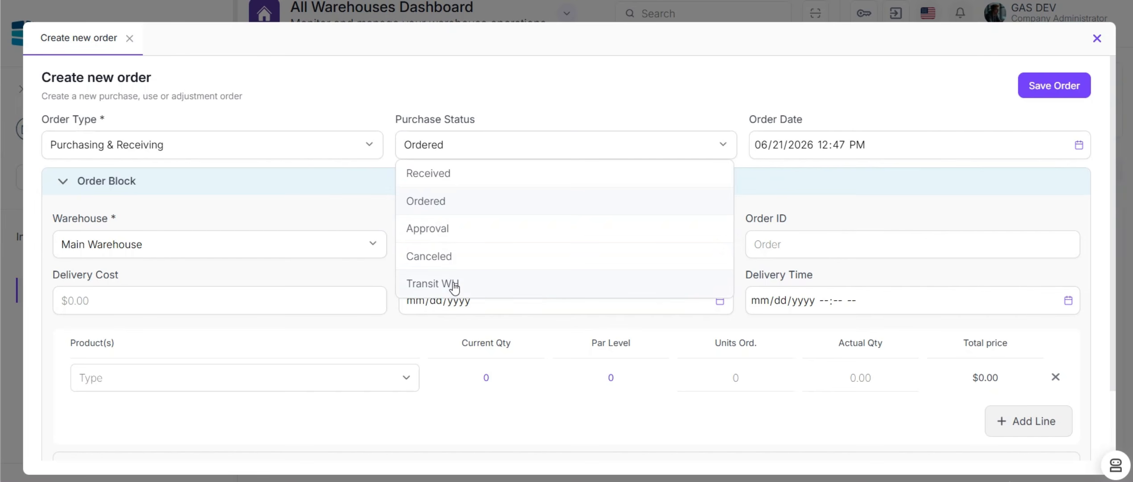
click(454, 205)
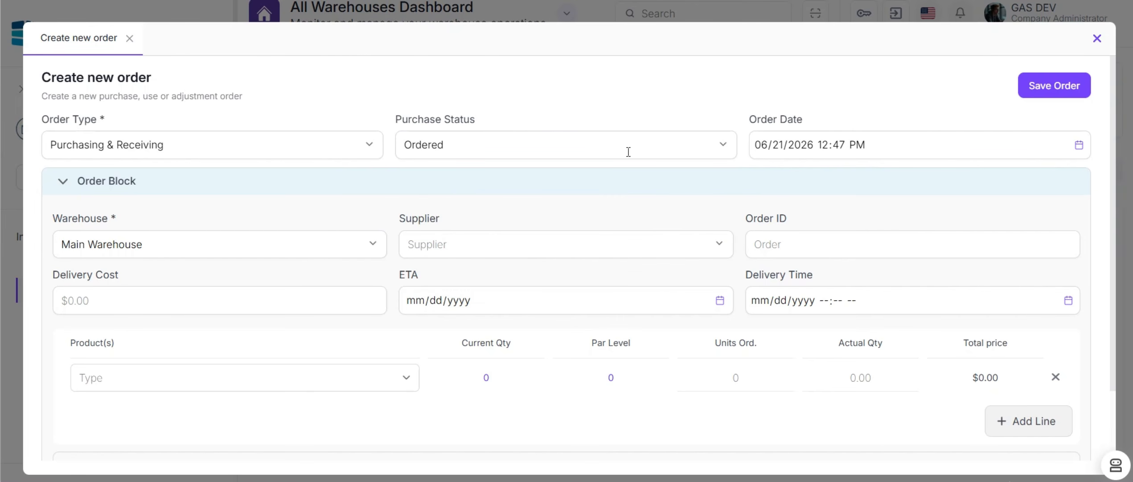
Choose Main Warehouse as the order block's warehouse and Amazon as its supplier
click(68, 240)
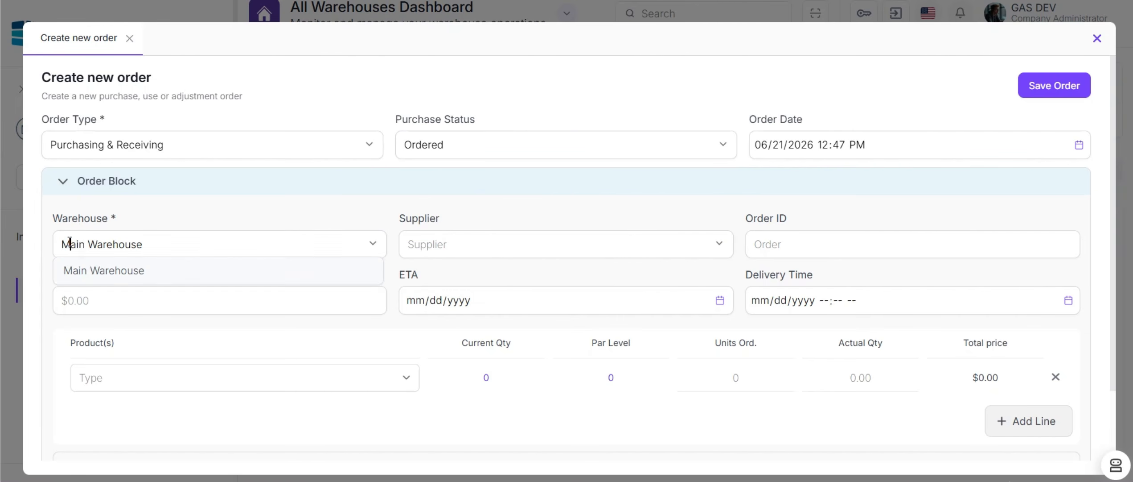
click(84, 273)
click(439, 243)
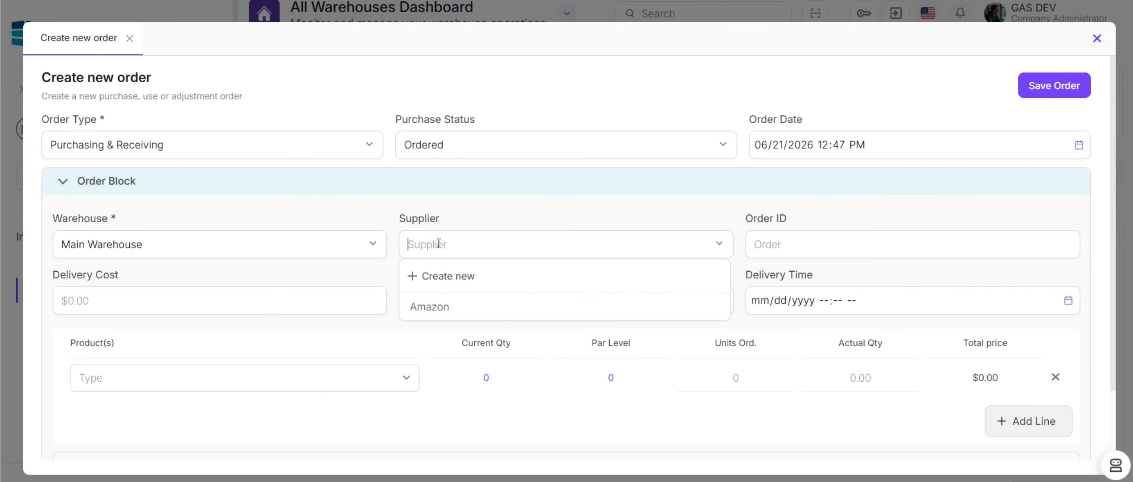
click(439, 306)
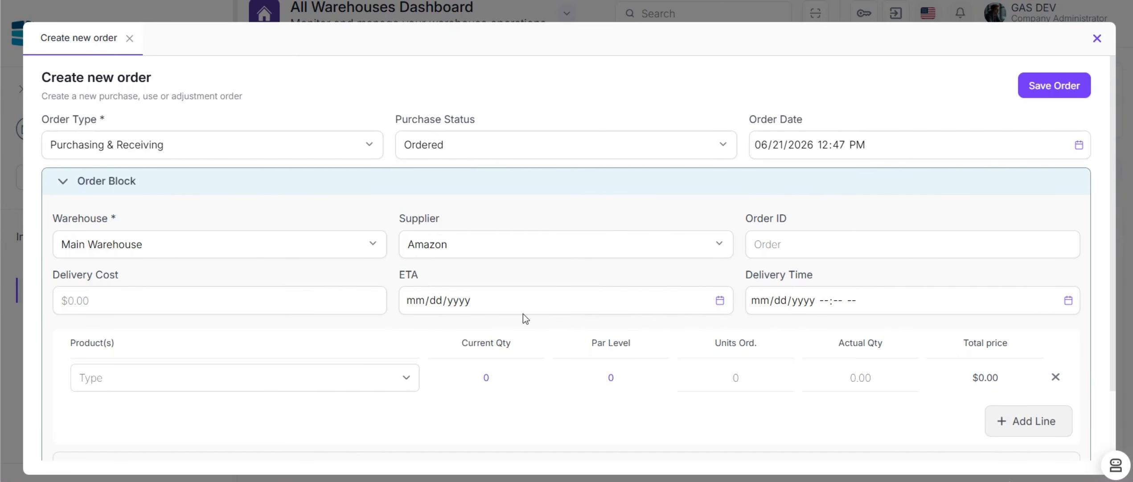
Add Mineral Water as the first product line and check its current quantity and par level
scroll(357, 309, down, 2)
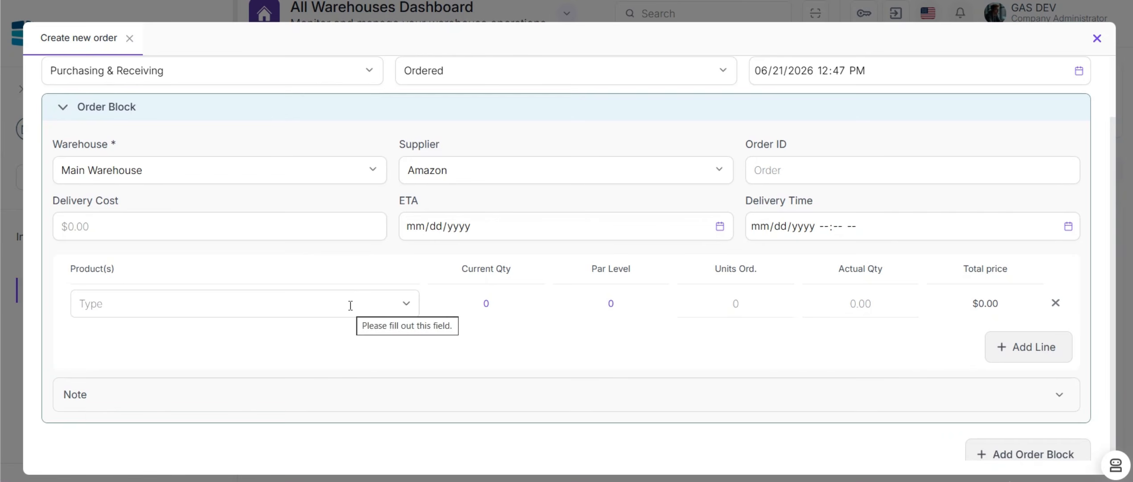
click(351, 305)
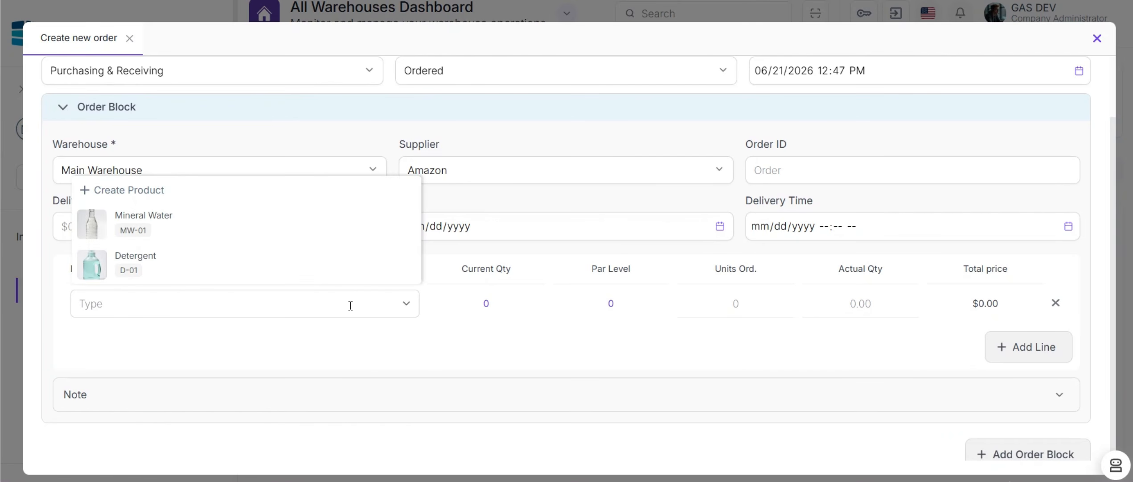
click(296, 239)
click(296, 233)
click(405, 358)
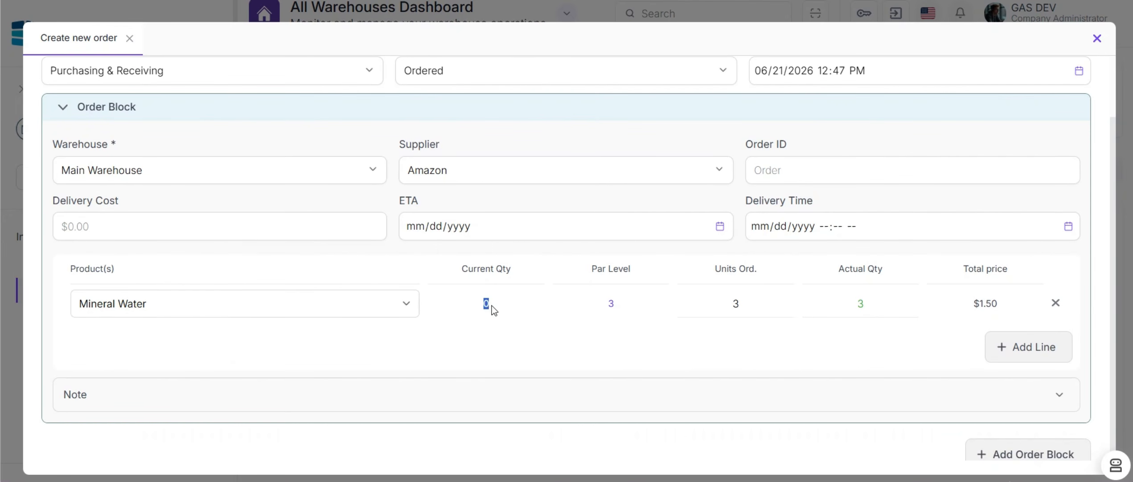
double_click(610, 303)
drag(716, 272, 762, 272)
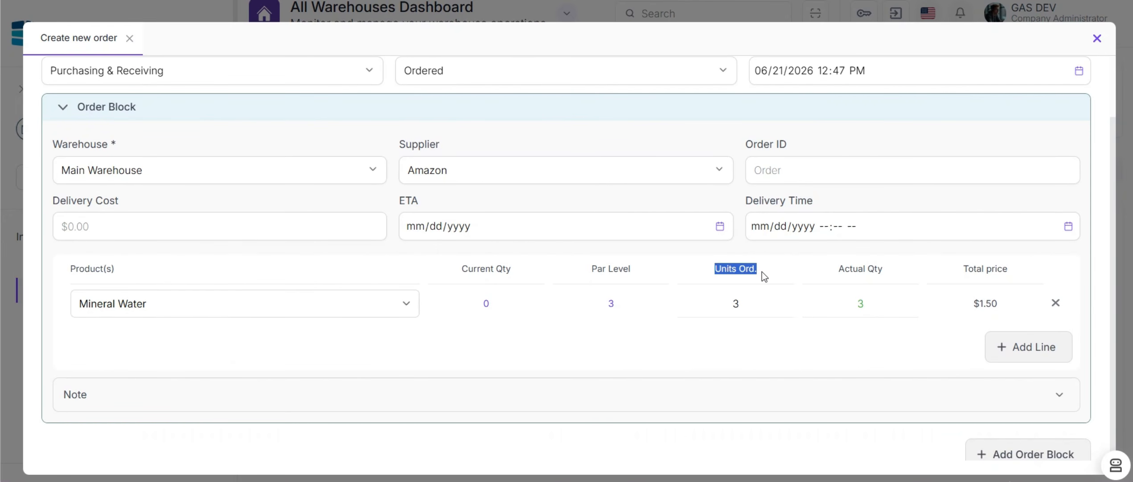
Try ordered quantities of 1 and 2 for Mineral Water, set it back to 3, and check the total price
click(747, 303)
key(BackSpace)
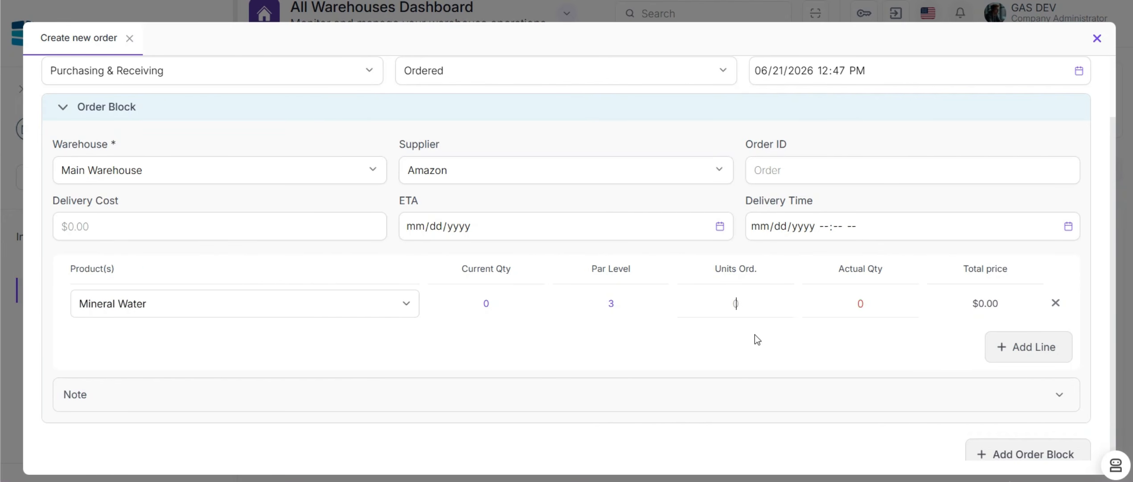
text(1)
key(BackSpace)
text(2)
key(BackSpace)
text(3)
drag(973, 305, 997, 302)
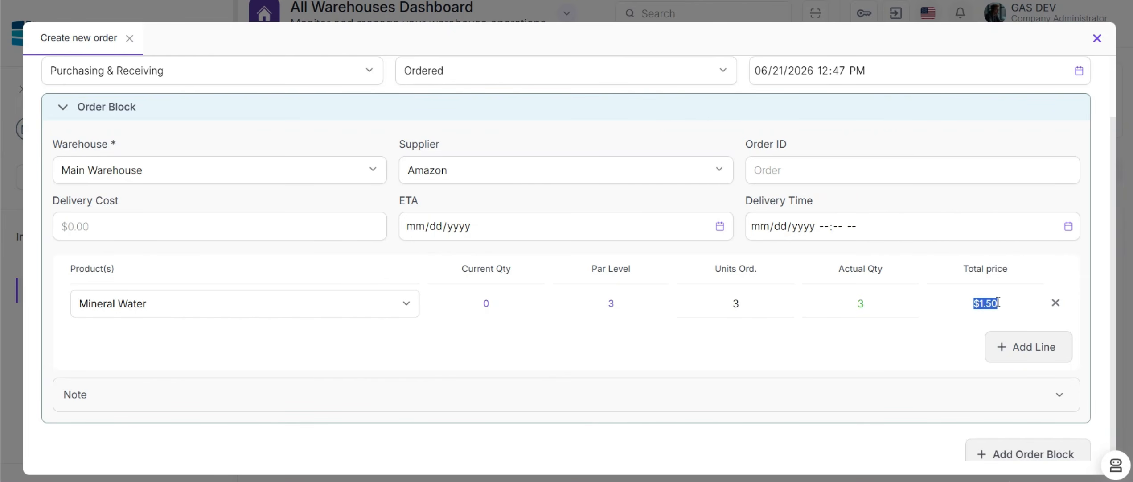
Add a second order line for Detergent and check its current quantity and par level
click(1003, 347)
click(340, 339)
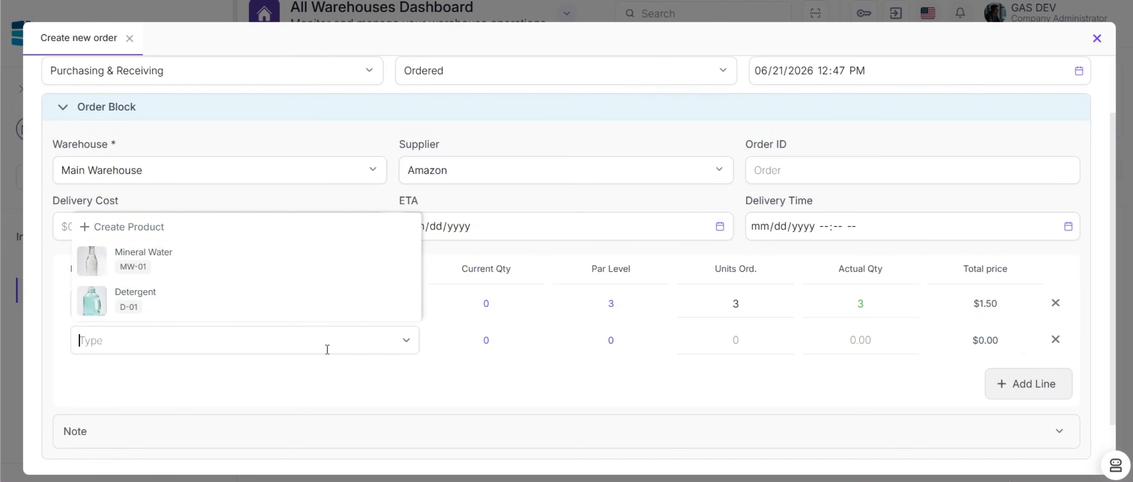
click(284, 300)
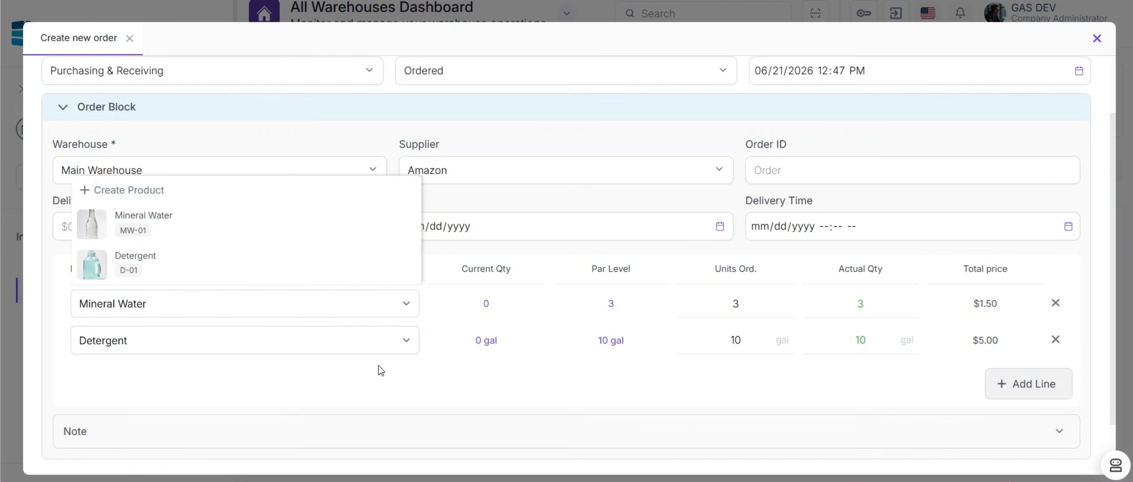
click(503, 390)
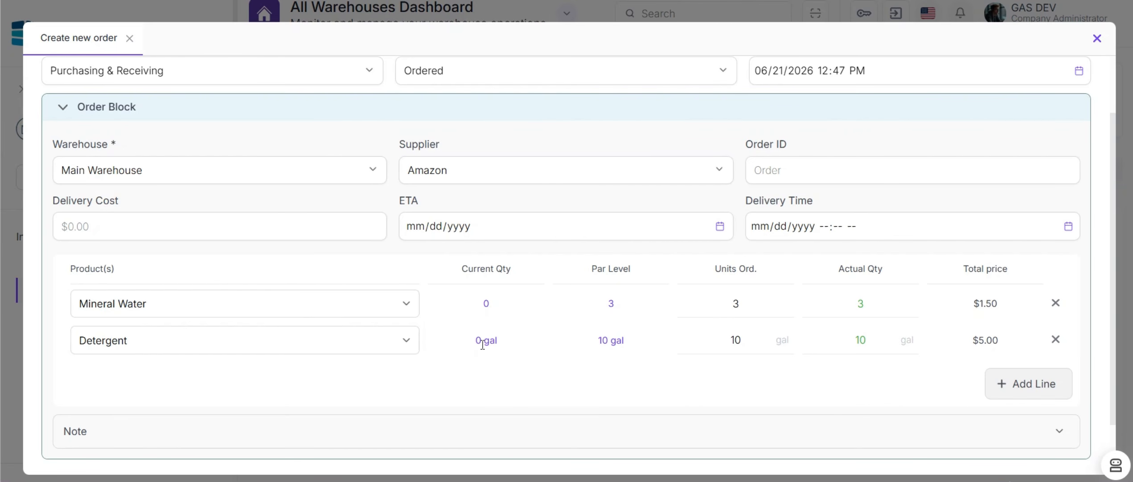
drag(480, 344, 498, 339)
click(503, 346)
drag(595, 342, 621, 344)
click(635, 378)
Set the Detergent line's ordered units to 7 gal
click(741, 343)
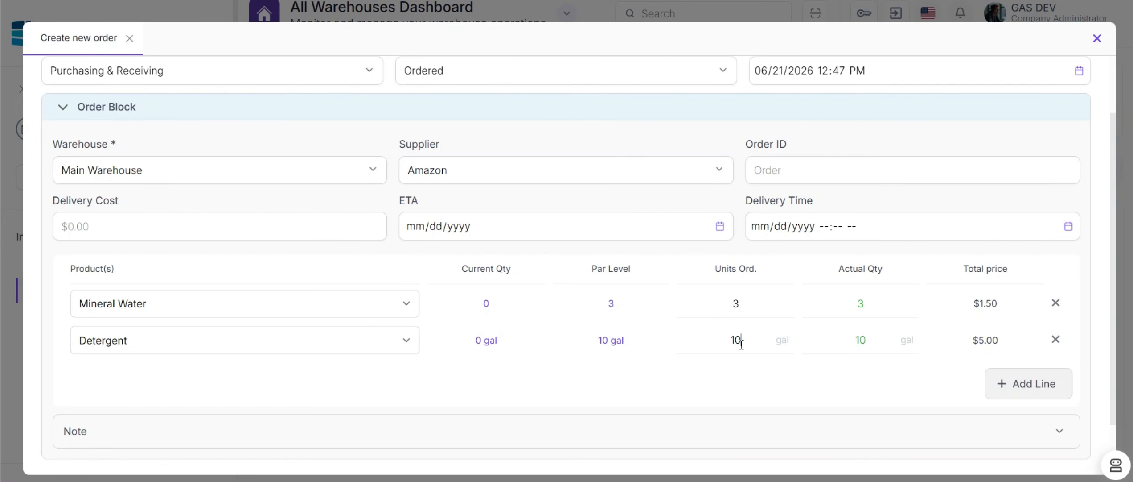
drag(741, 343, 729, 344)
text(7)
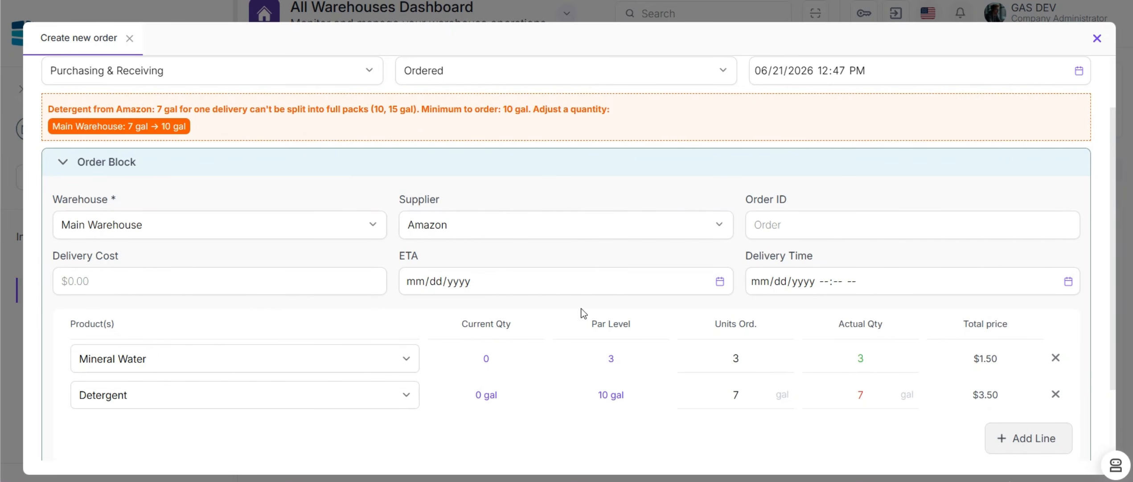
Read the Detergent pack-size notice and apply its suggested quantity of 10 gal
scroll(49, 183, up, 3)
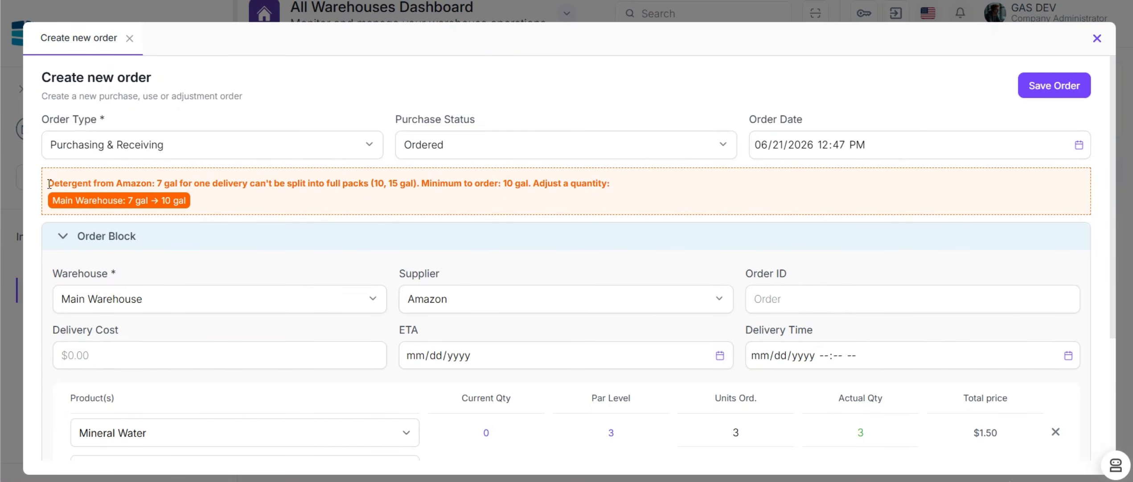
drag(72, 183, 220, 182)
click(241, 179)
drag(377, 183, 414, 183)
click(388, 184)
drag(503, 183, 527, 183)
click(530, 183)
scroll(420, 159, down, 2)
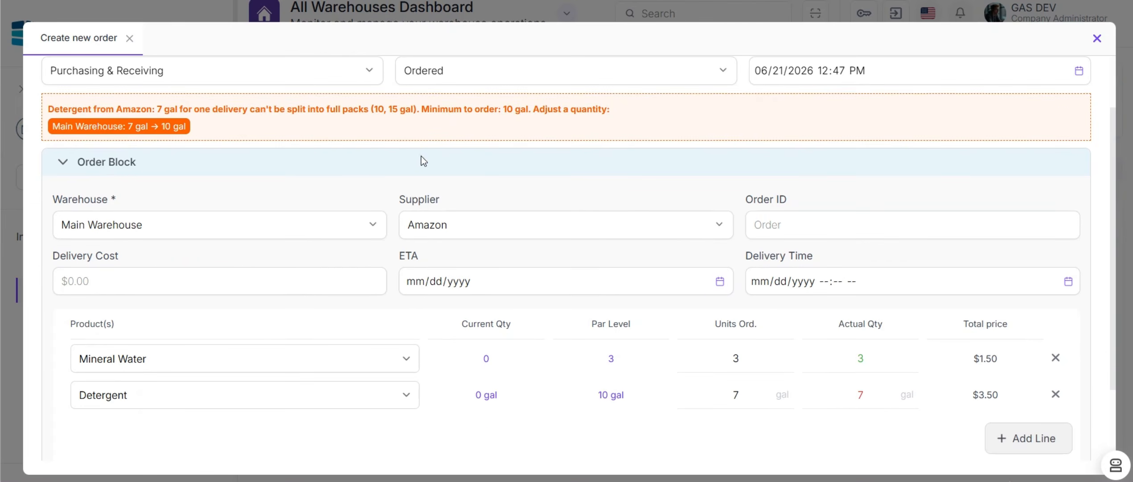
click(155, 133)
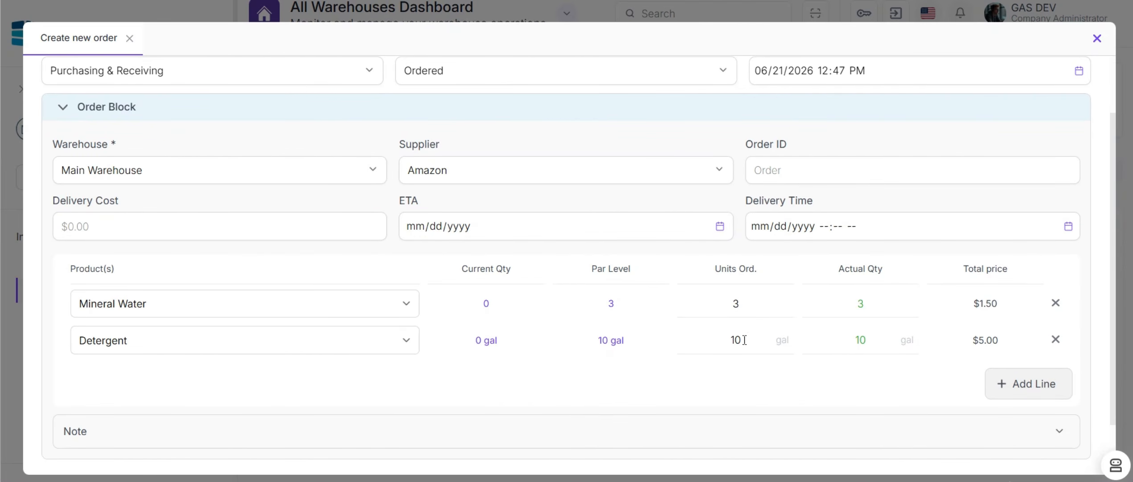
Try 12 gal as the Detergent quantity and apply the suggested adjustment to 15 gal
drag(742, 340, 729, 340)
text(12)
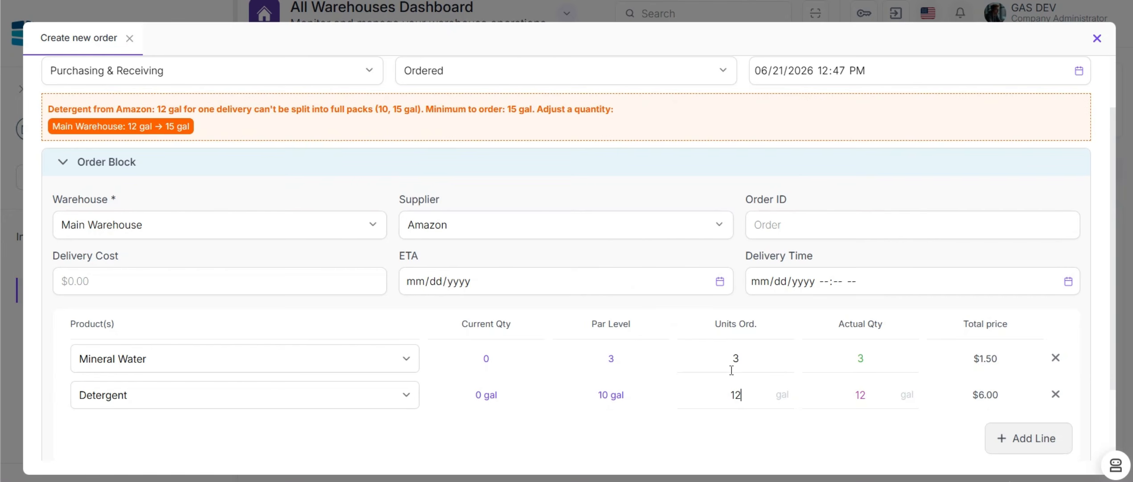
click(152, 127)
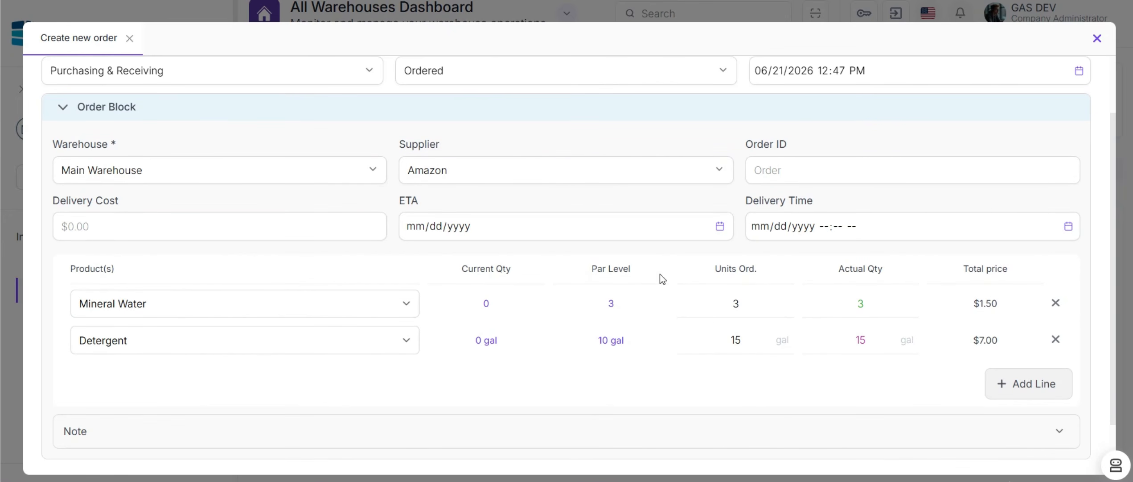
Set the Detergent line's ordered units to 10 gal
double_click(734, 340)
text(10)
click(761, 405)
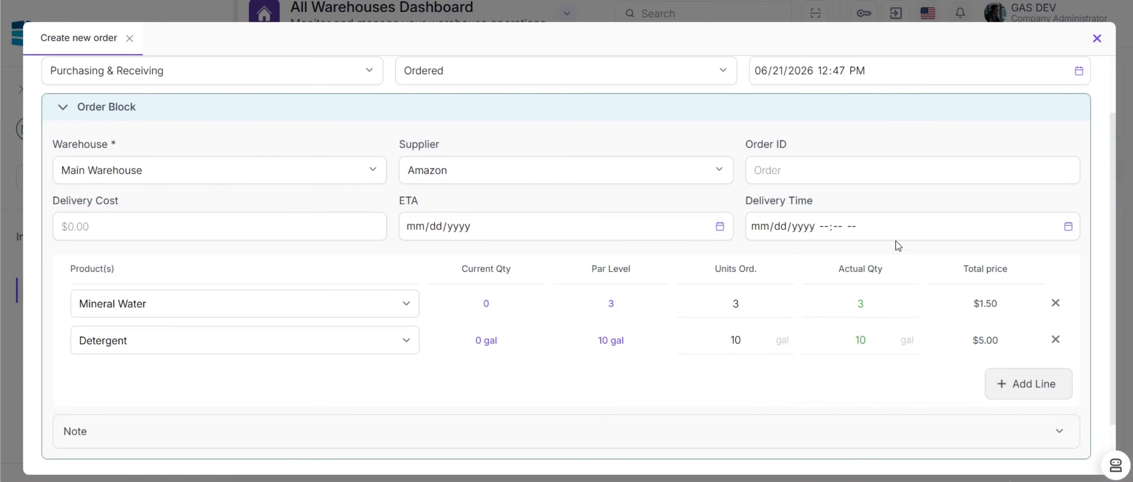
Add two more order blocks and view the supplier choices of the second block without picking one
scroll(972, 250, down, 1)
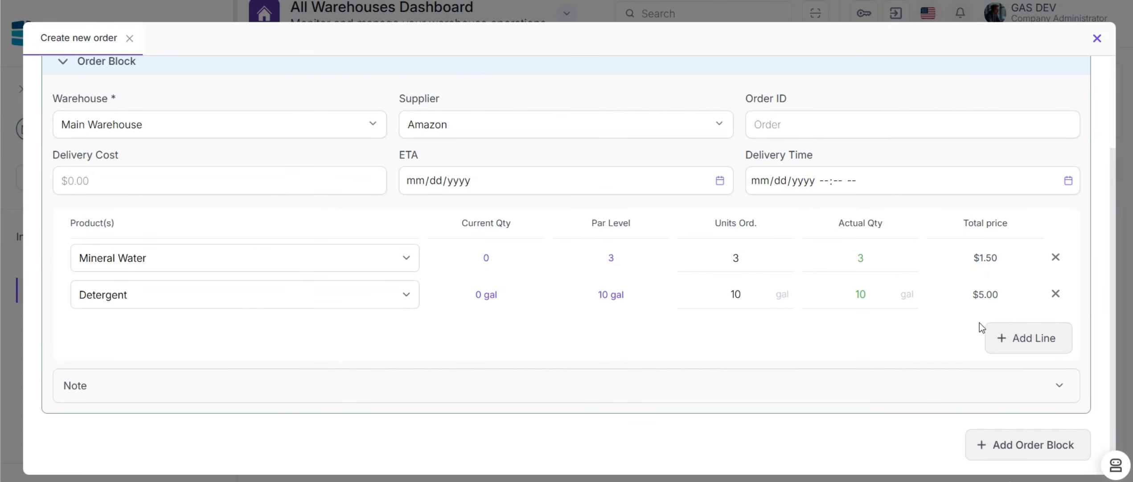
click(1003, 444)
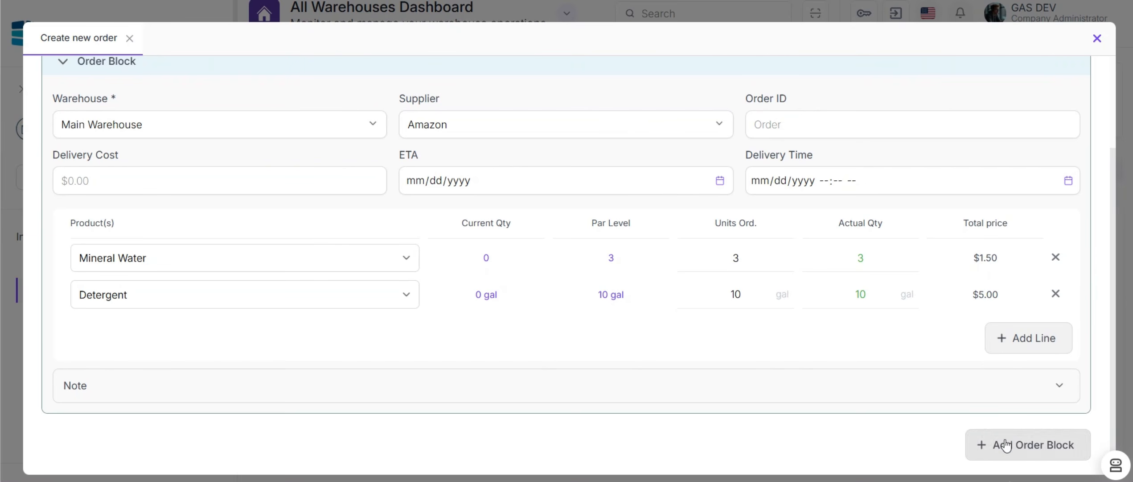
scroll(896, 309, down, 5)
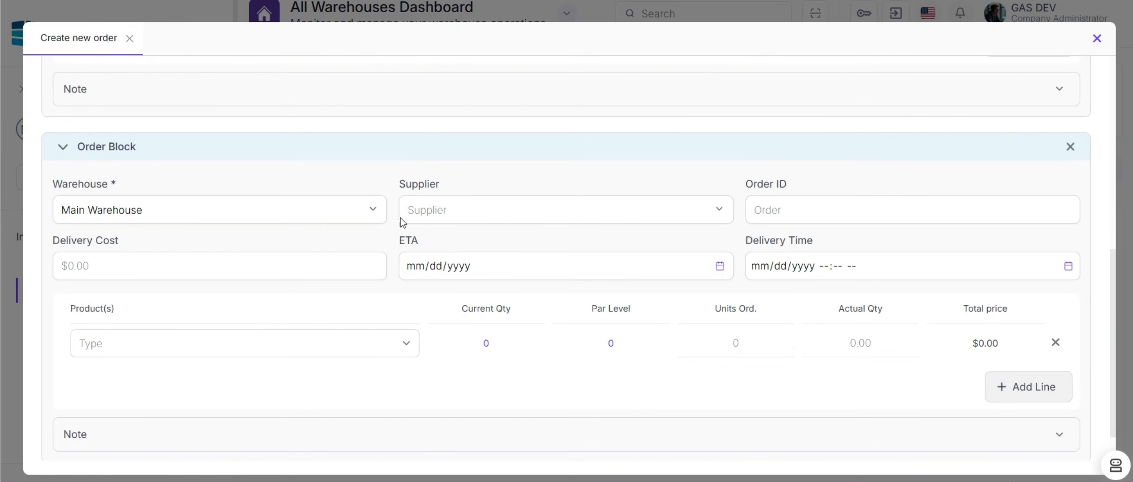
click(429, 212)
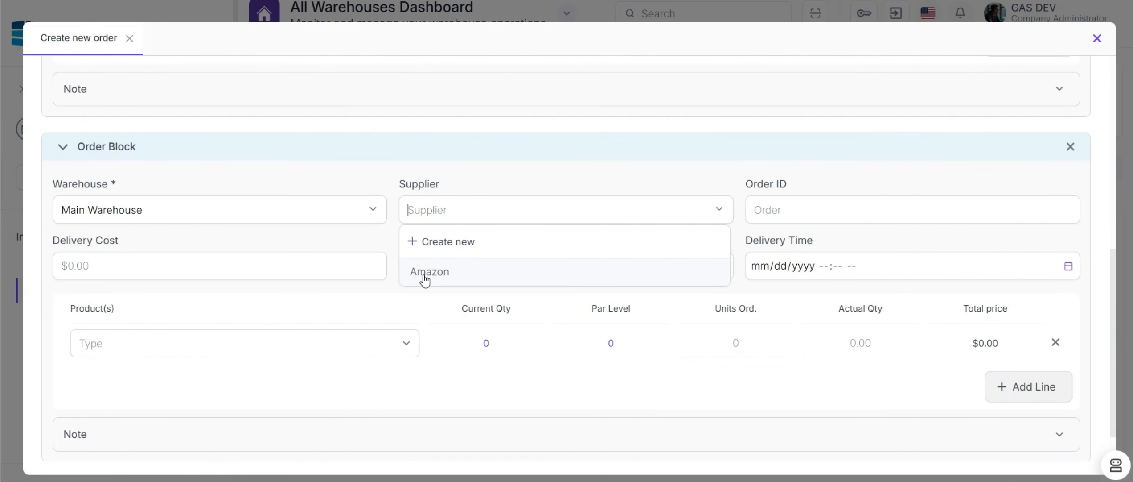
click(515, 173)
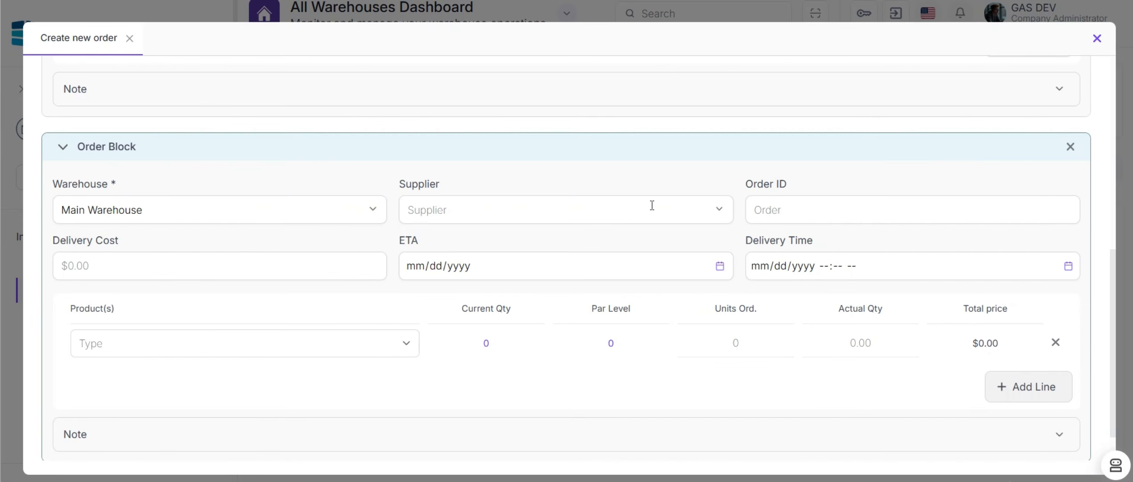
scroll(1017, 411, down, 1)
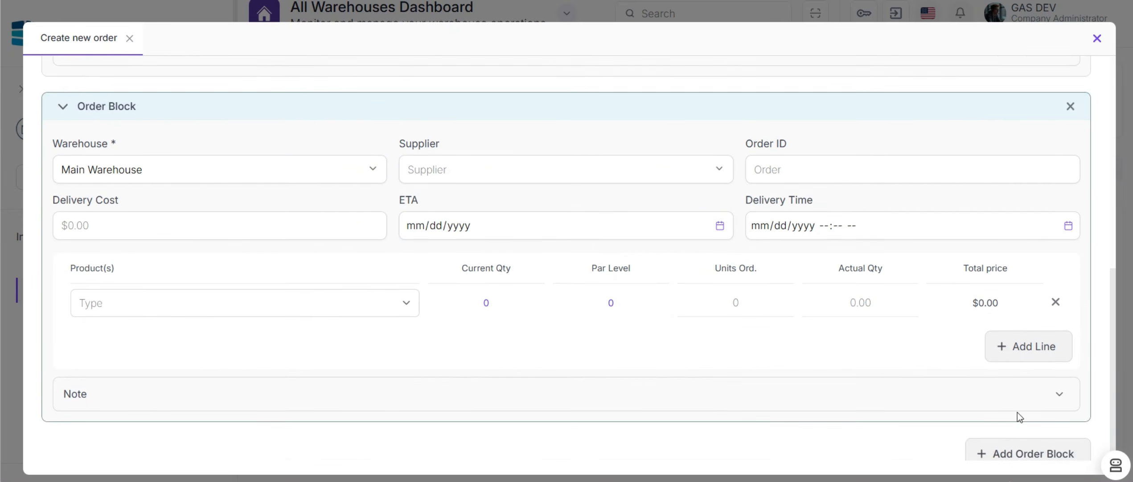
click(1031, 444)
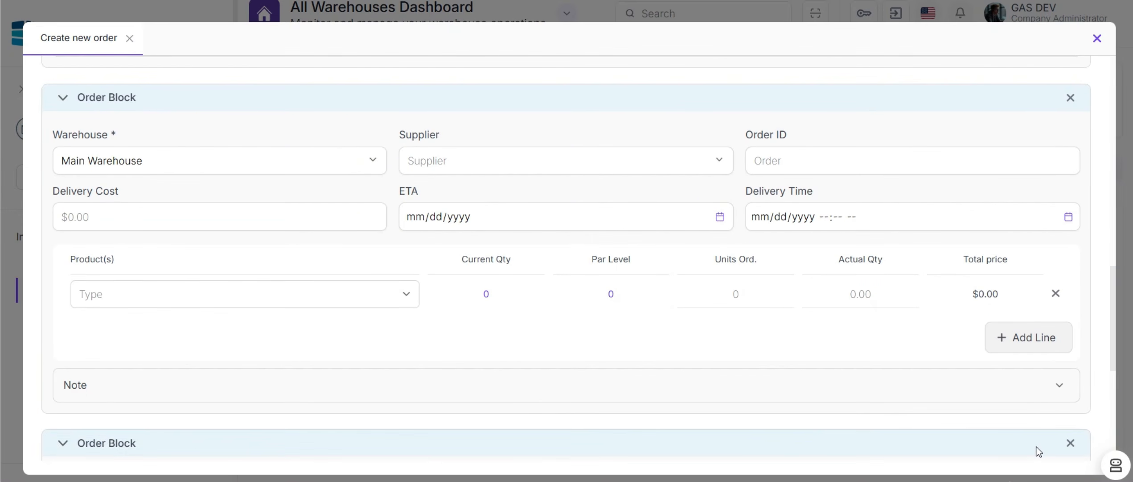
scroll(1027, 433, down, 5)
scroll(1001, 372, up, 10)
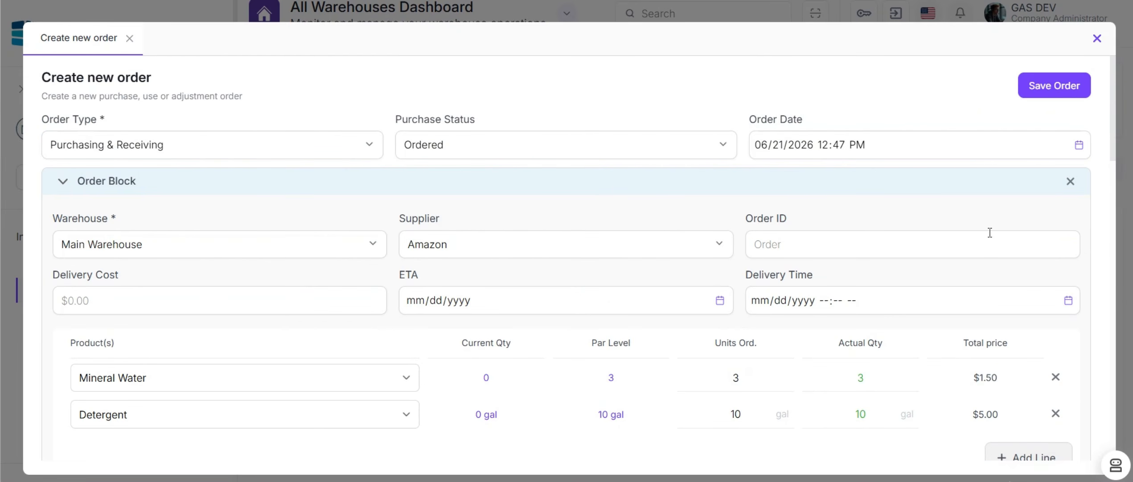
Save the order and check the ordered quantities in the product list
click(1038, 91)
drag(527, 439, 618, 434)
scroll(528, 214, up, 1)
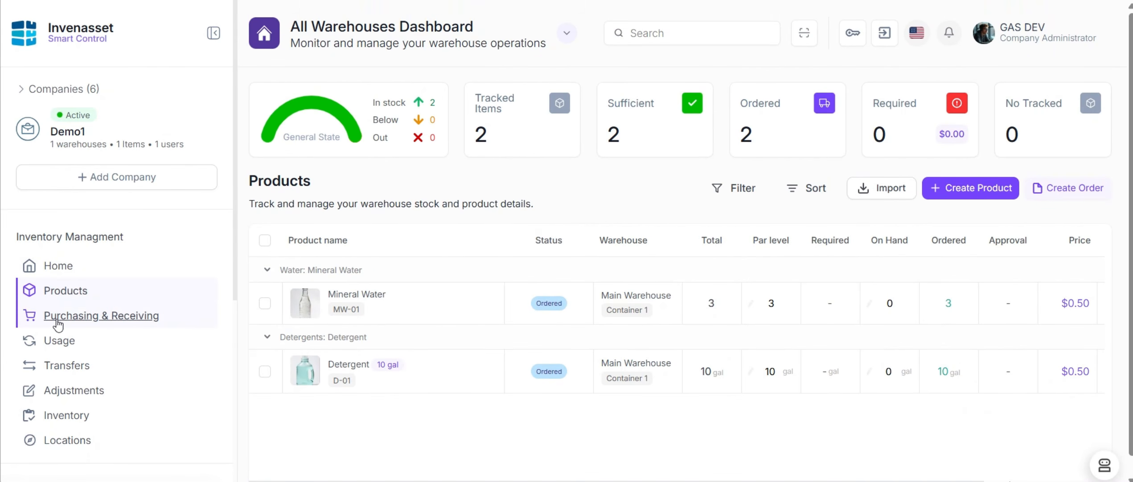
Open the Purchasing & Receiving page and check the units ordered for the new purchase order
click(87, 316)
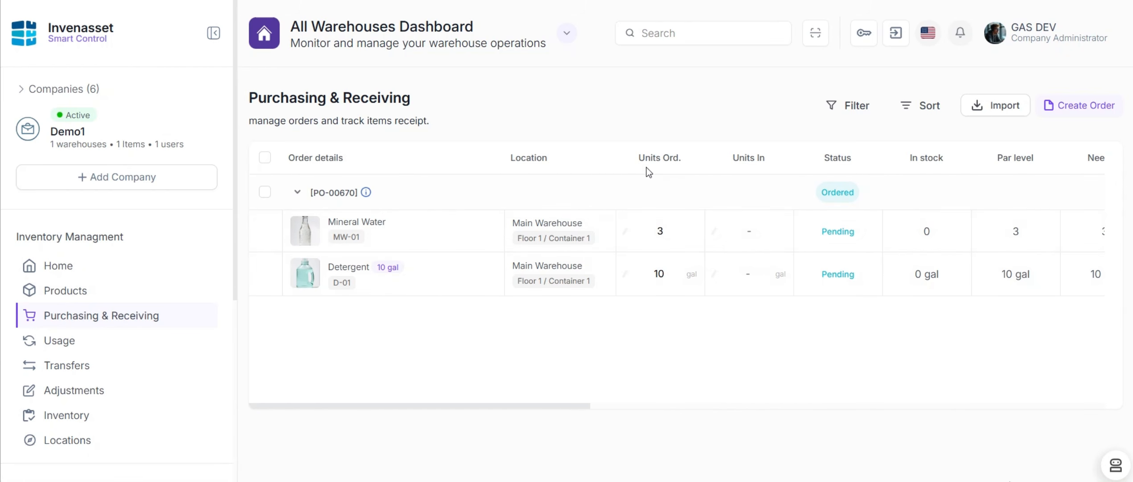
drag(638, 157, 683, 159)
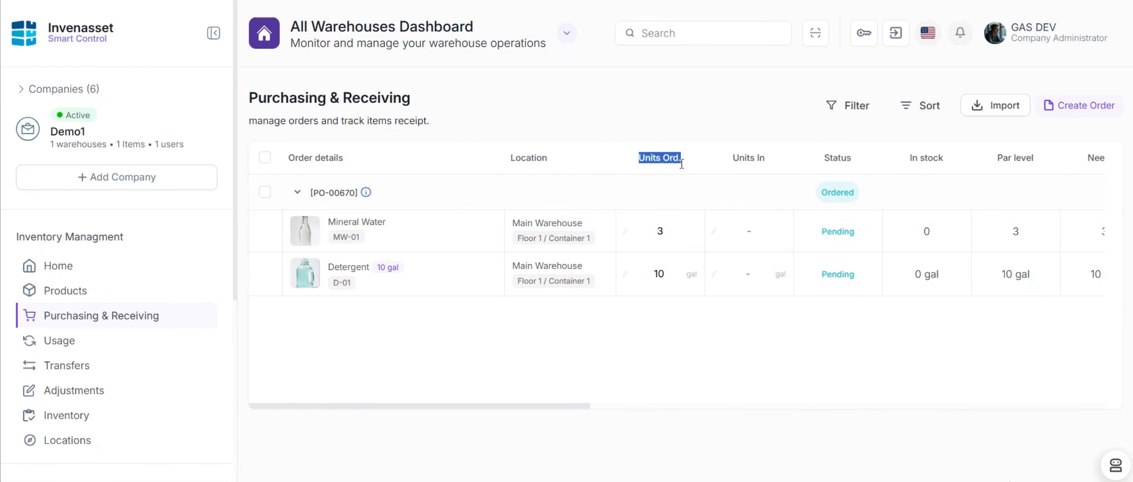
Open the purchase order's details and review the supplier purchase section, including delivery destination, pack quantities and prices
click(671, 227)
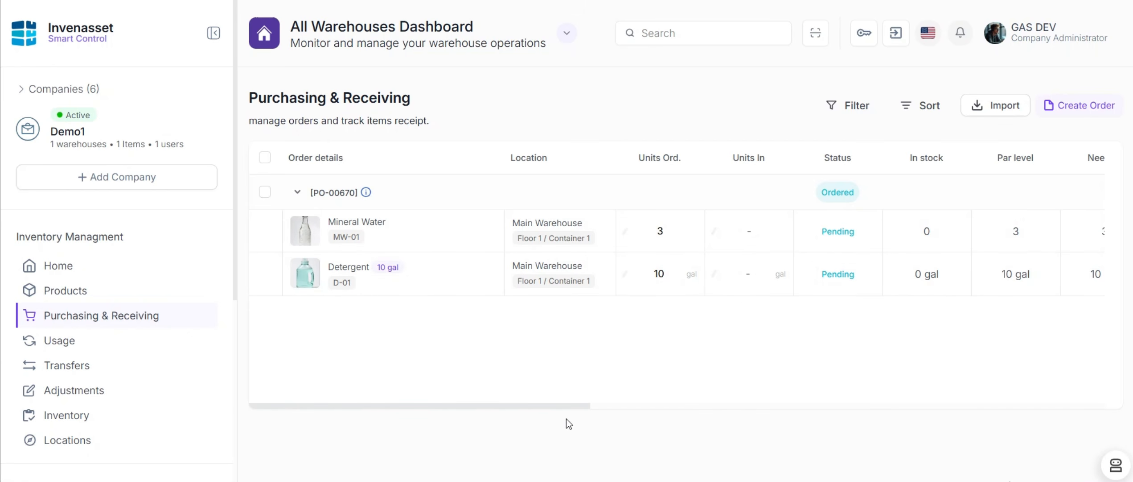
drag(576, 406, 487, 410)
click(366, 193)
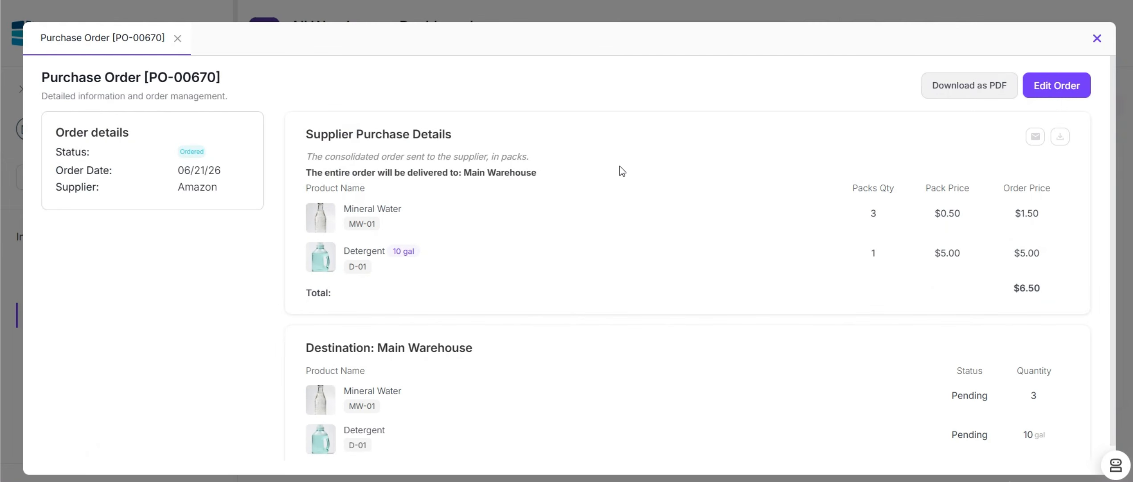
scroll(622, 171, down, 1)
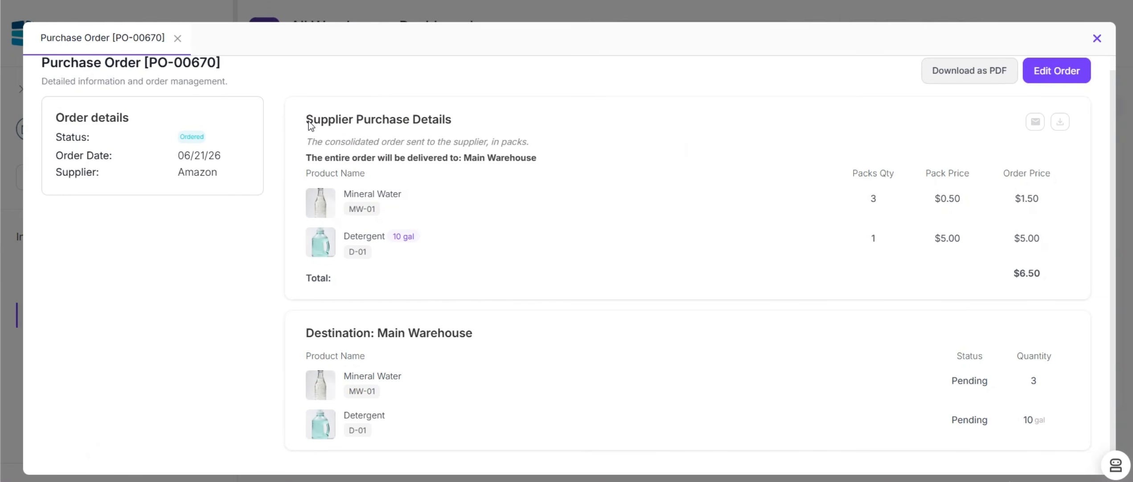
drag(308, 120, 538, 157)
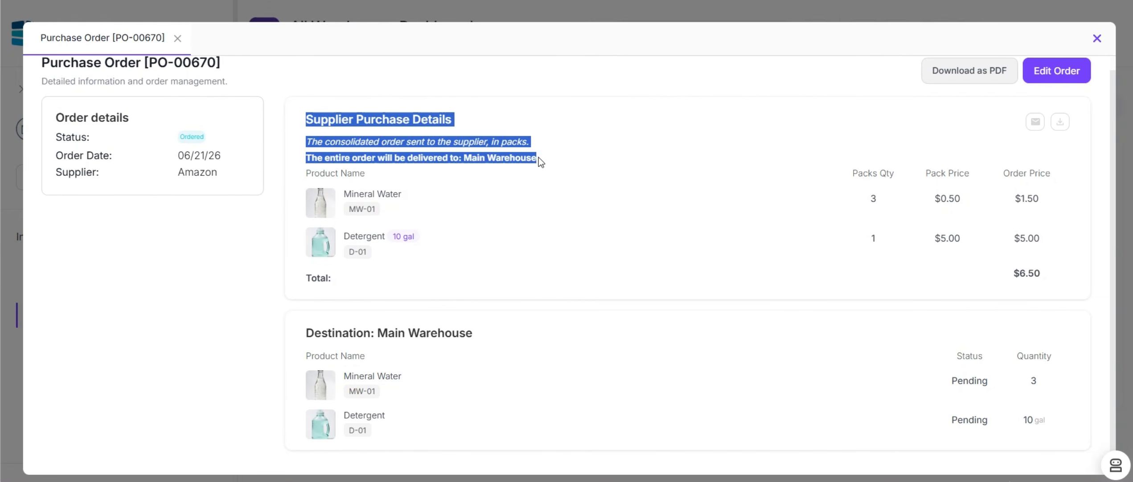
click(538, 157)
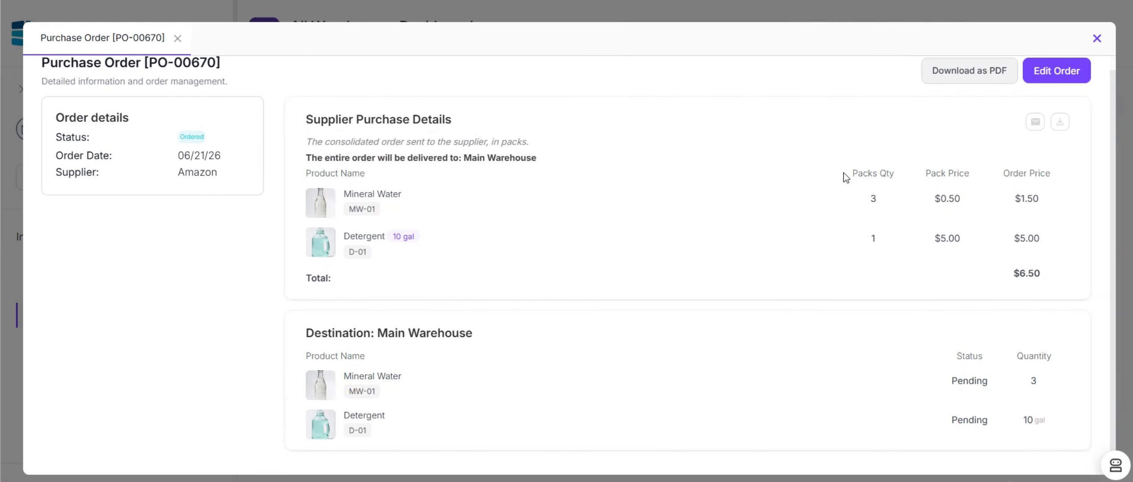
drag(875, 175, 1037, 175)
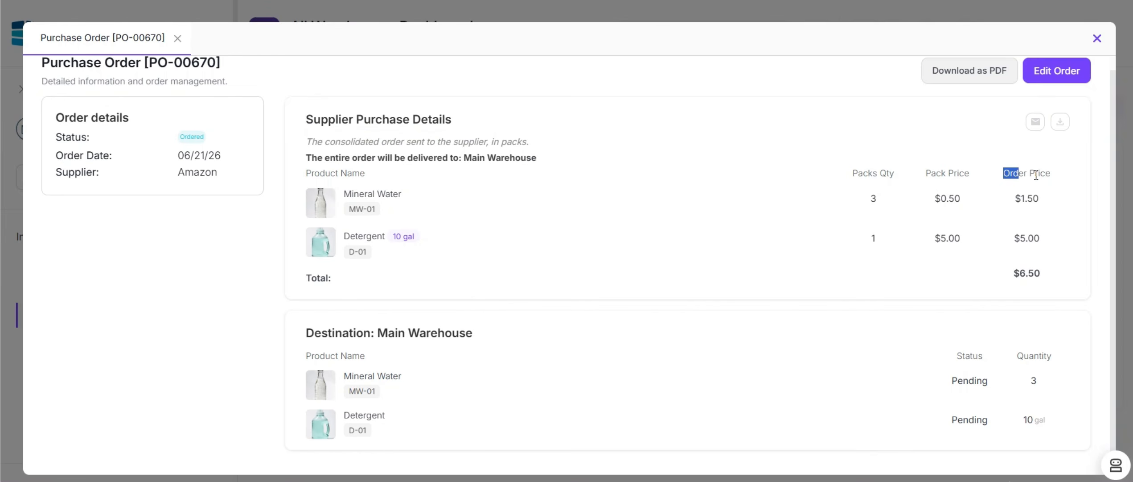
click(871, 196)
Check the Mineral Water and Detergent quantities listed under the Main Warehouse destination
drag(309, 338, 472, 338)
click(477, 335)
double_click(1033, 381)
double_click(1024, 422)
click(1052, 421)
scroll(1034, 388, up, 1)
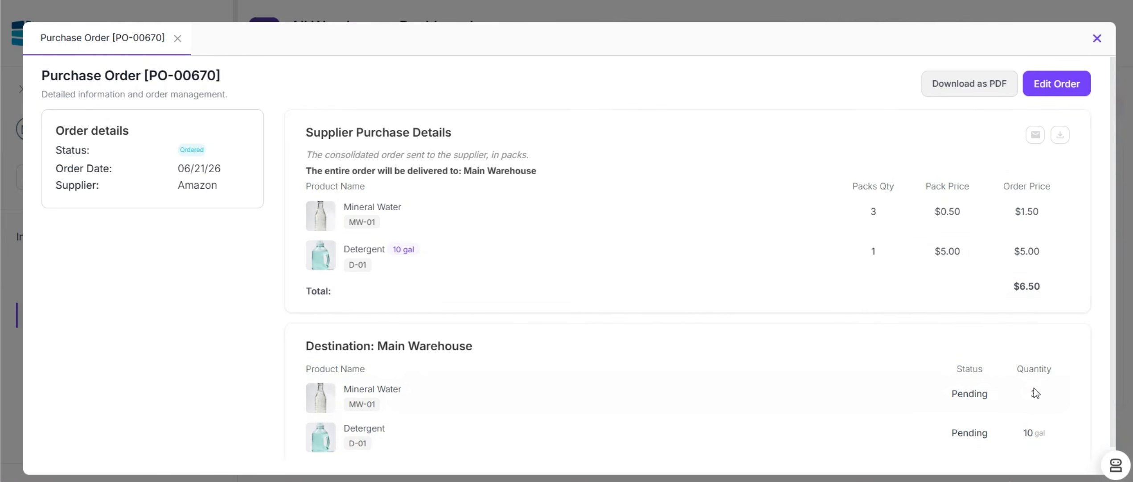
Open the supplier email draft for Amazon and check the Mineral Water and Detergent quantities in its order items
click(1036, 136)
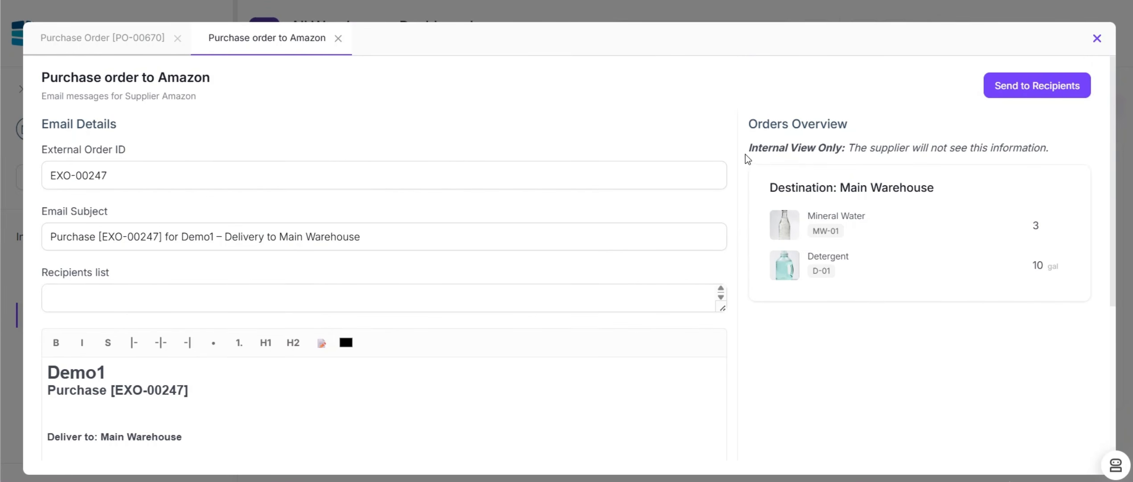
scroll(748, 159, down, 5)
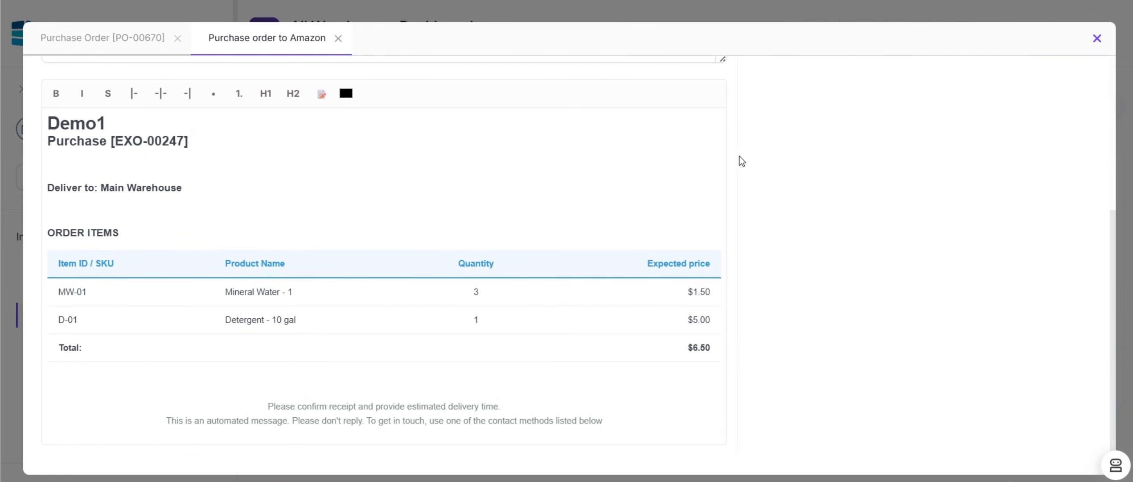
double_click(473, 294)
double_click(476, 319)
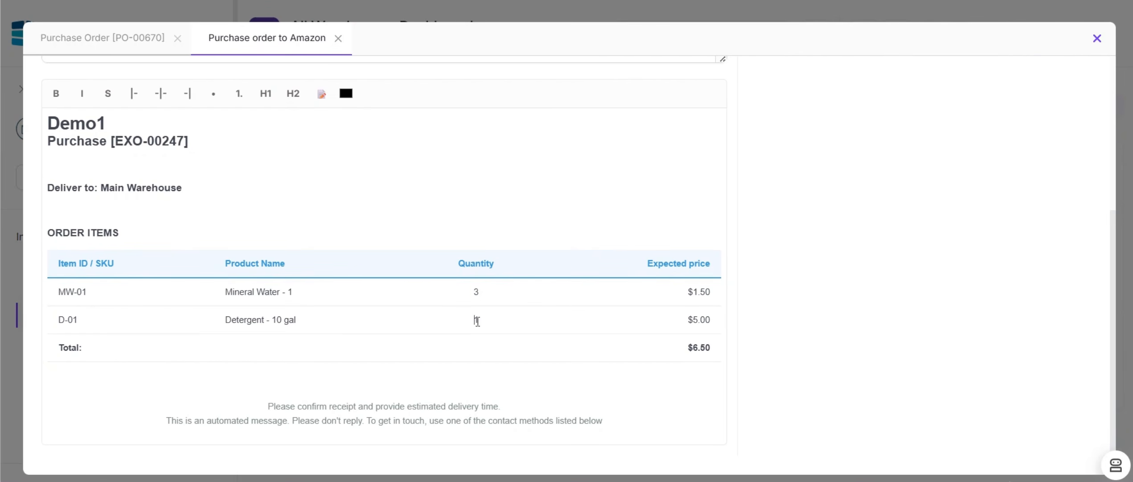
click(492, 344)
scroll(513, 304, up, 5)
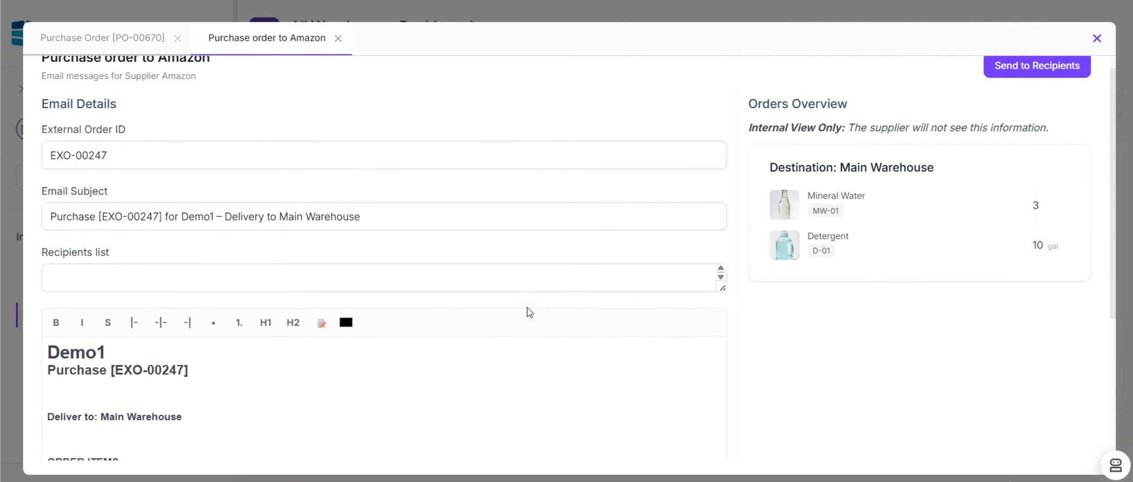
Review the internal-only orders overview beside the email draft, and close both the draft and the order details without sending
scroll(528, 312, up, 1)
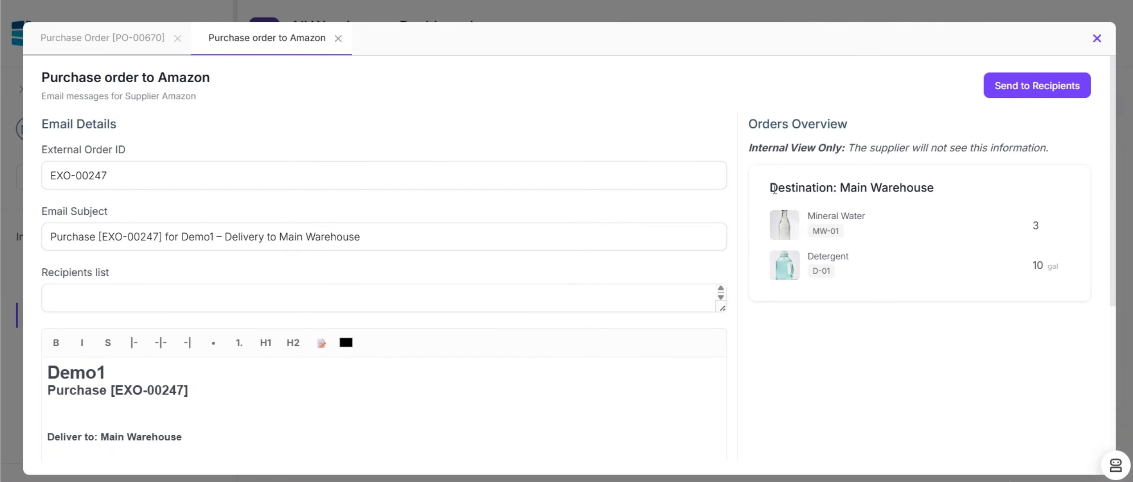
drag(750, 148, 841, 148)
drag(961, 255, 1060, 270)
click(1060, 271)
scroll(1054, 284, down, 5)
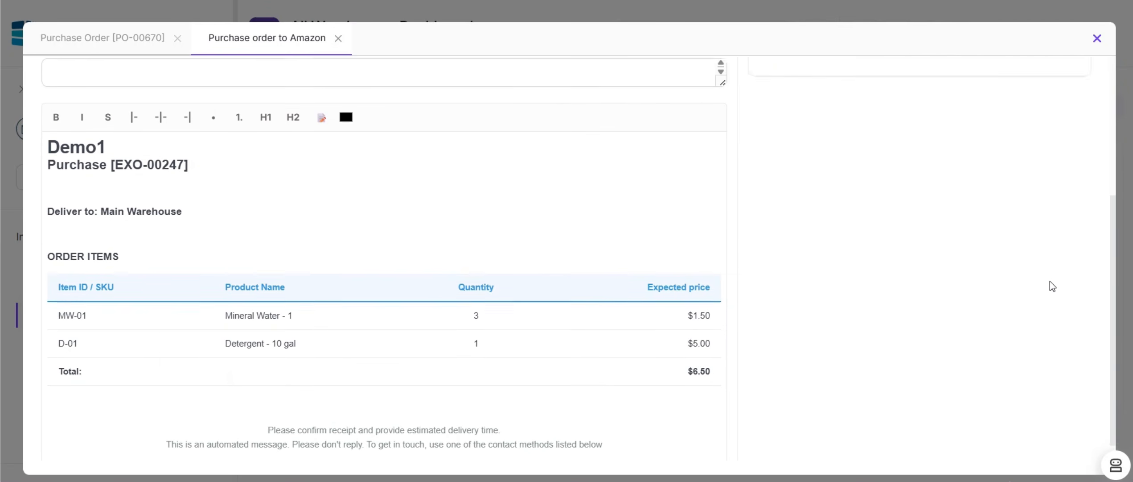
scroll(1050, 281, up, 5)
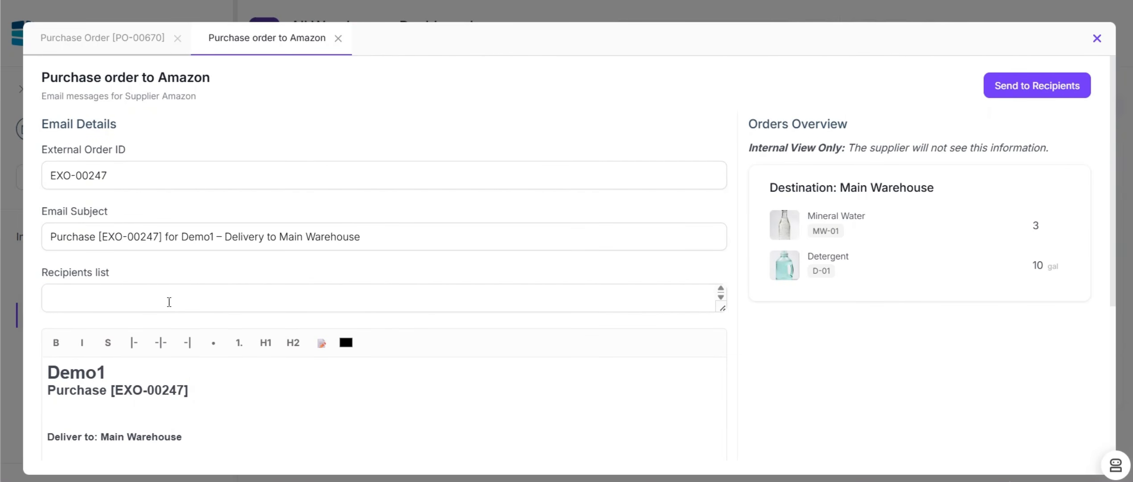
click(338, 39)
click(177, 38)
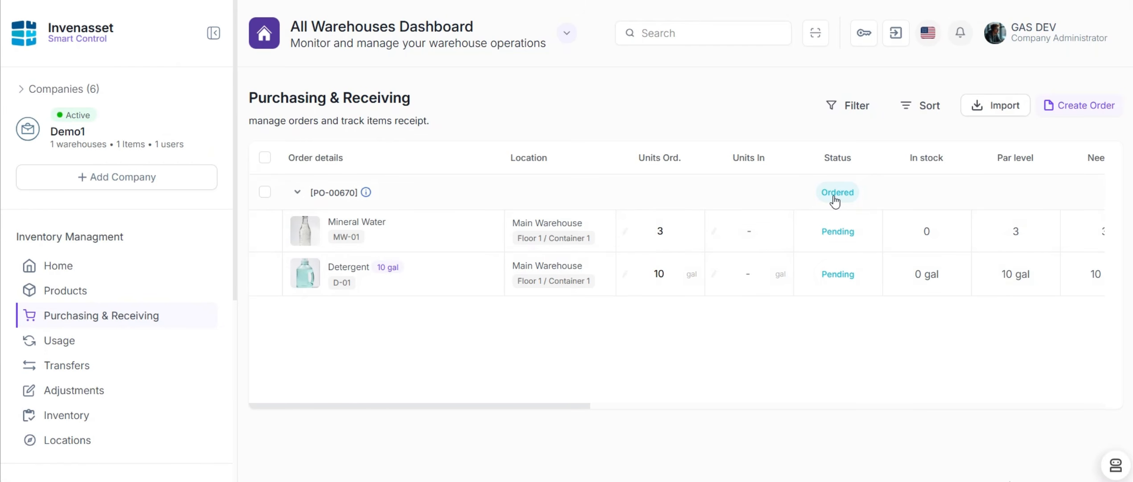
Try marking the Mineral Water line as Done, view the Detergent line's status choices, and return Mineral Water to Pending
click(837, 232)
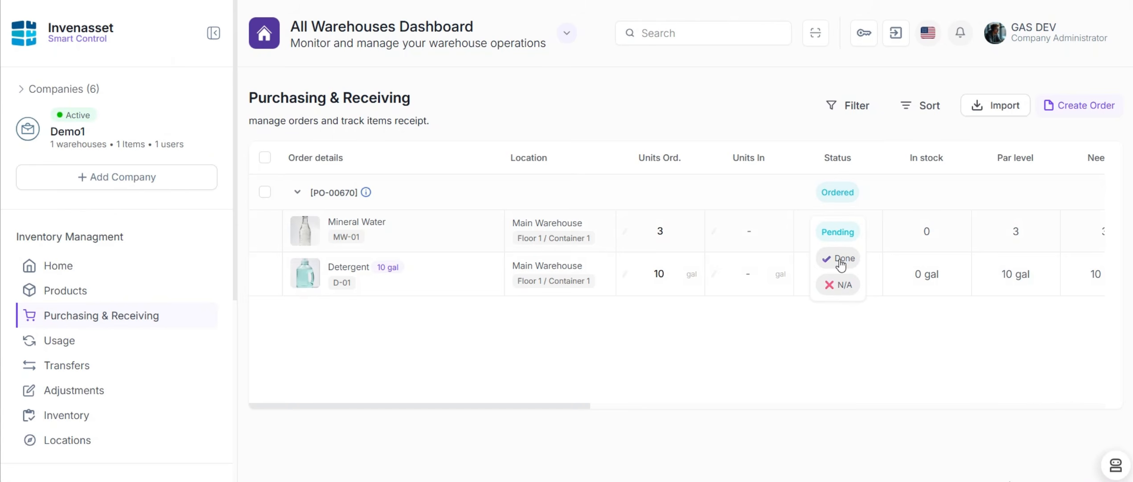
click(838, 258)
click(844, 275)
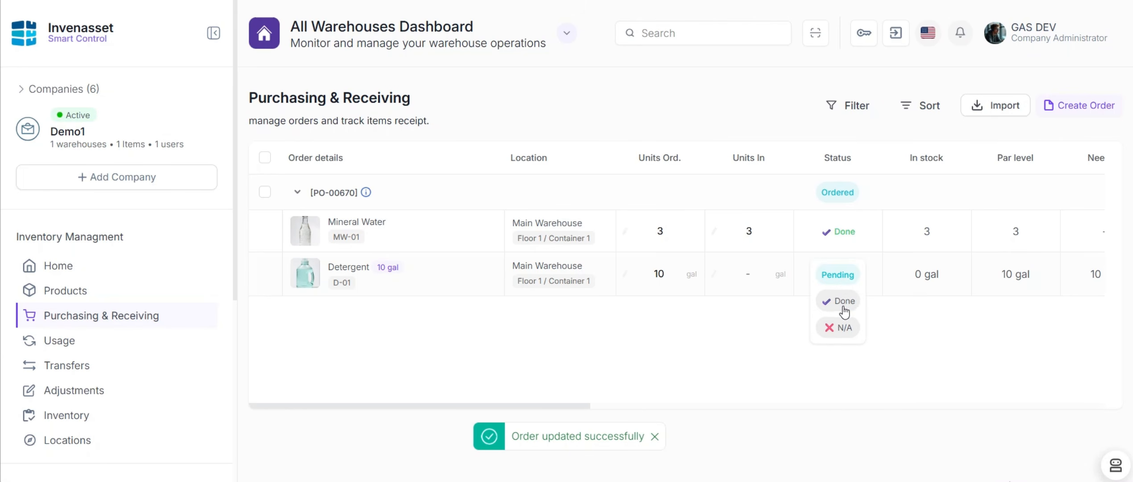
click(846, 231)
Set the whole purchase order's status to Received and check its ordered units, stock and par levels
click(837, 193)
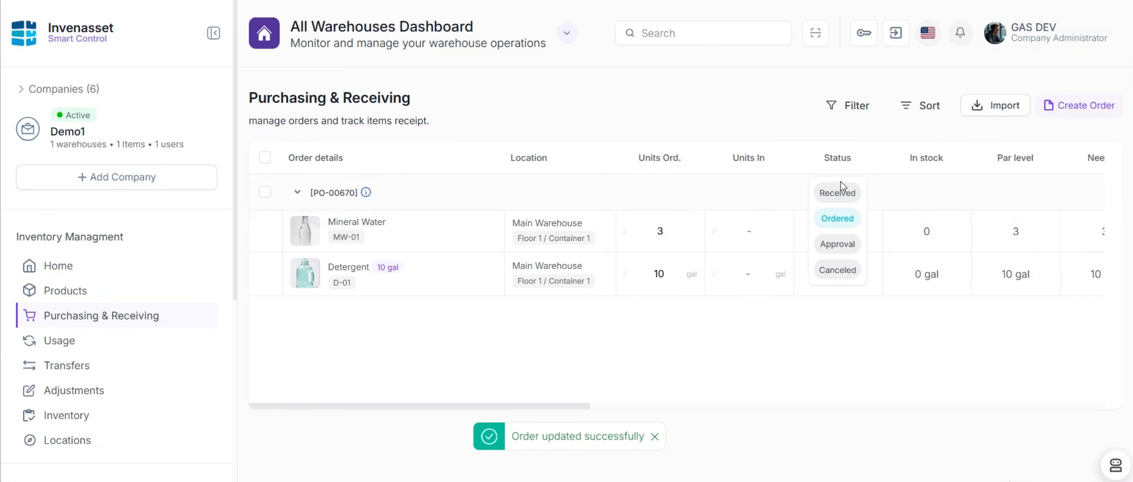
click(835, 194)
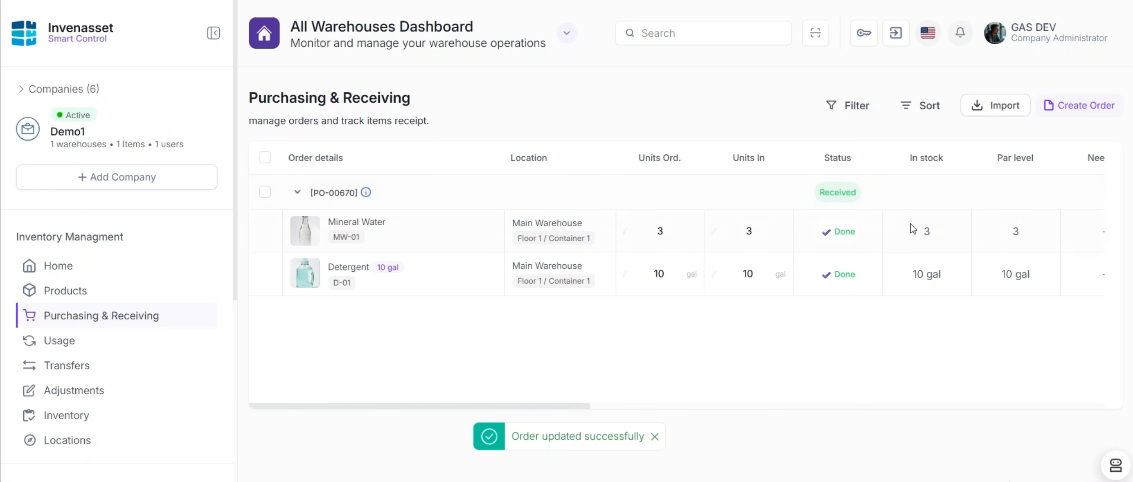
double_click(659, 273)
drag(908, 159, 1034, 162)
click(1032, 162)
Open the Products page and check the suppliers of Mineral Water, Detergent and Toilet Papers
click(106, 295)
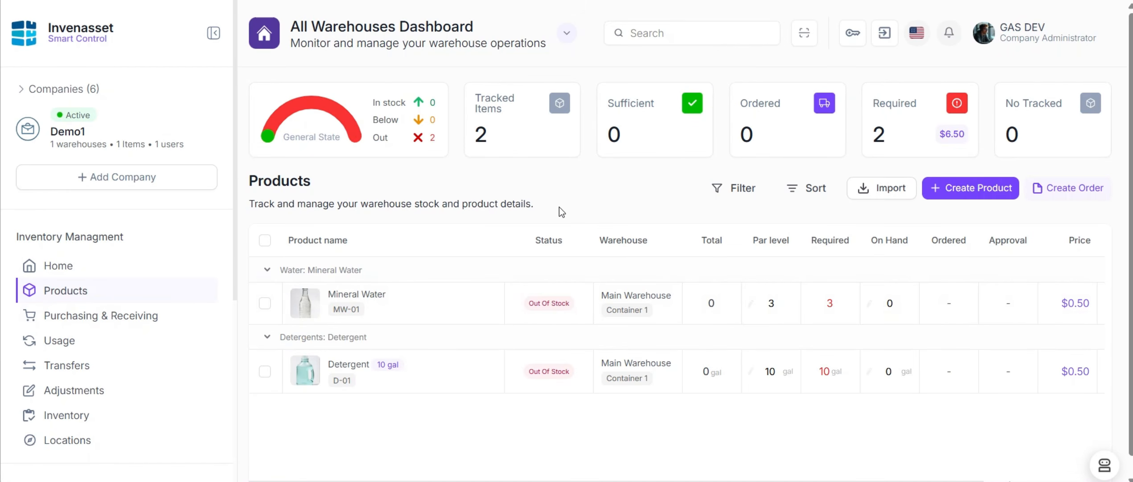
click(891, 114)
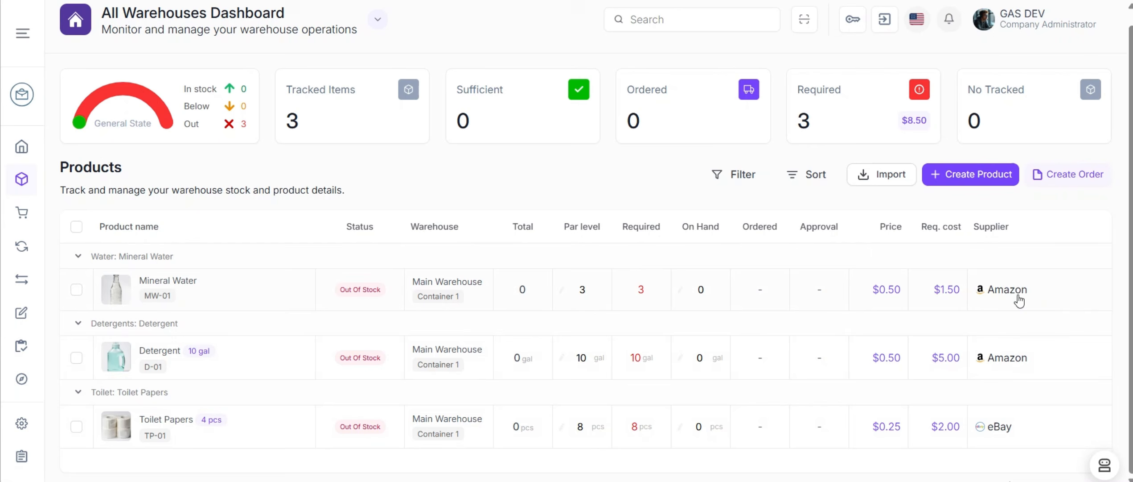
double_click(1018, 296)
double_click(1007, 357)
double_click(1000, 427)
Select all listed products, create a new order from them, and check the supplier of each order block
click(77, 227)
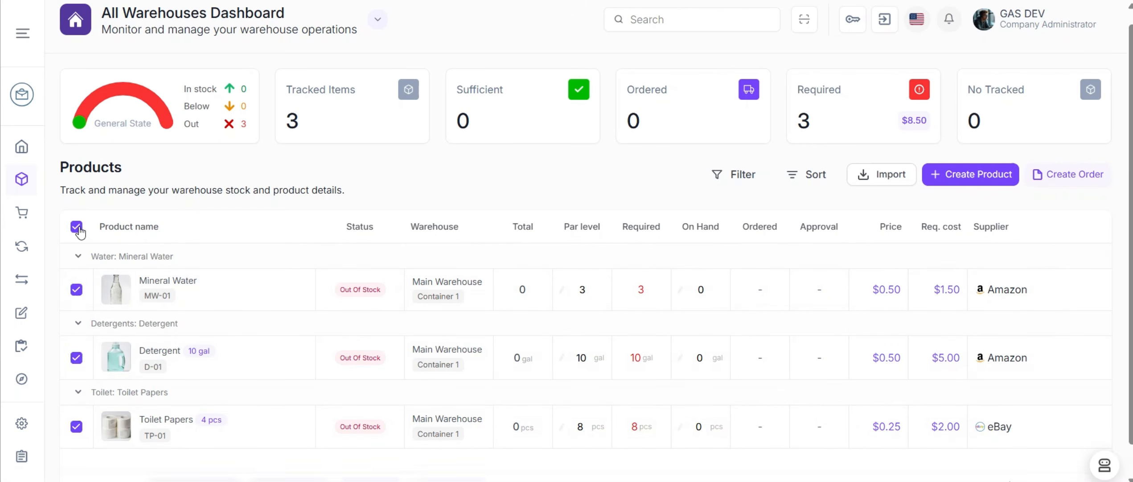
click(307, 450)
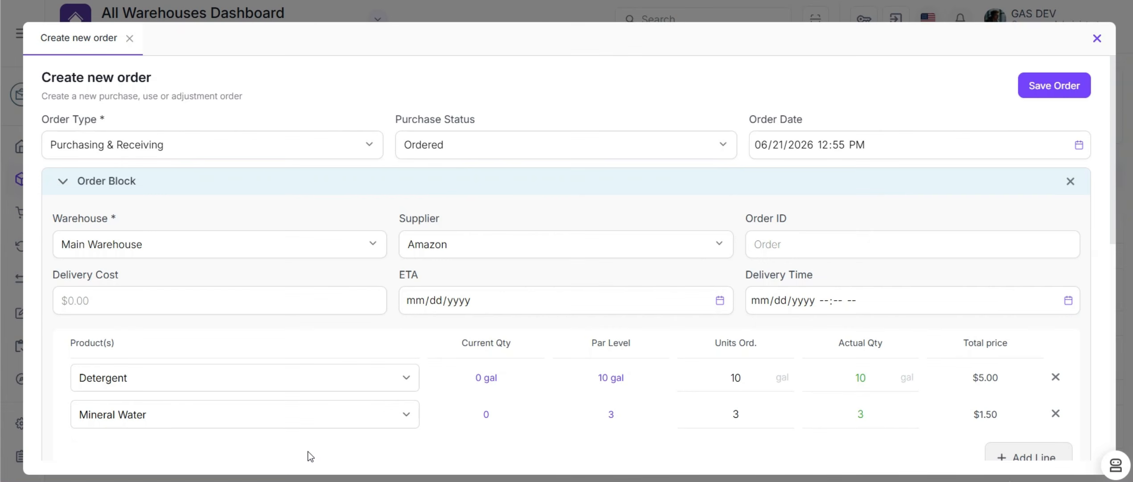
drag(400, 218, 454, 212)
scroll(455, 213, down, 6)
drag(395, 232, 442, 230)
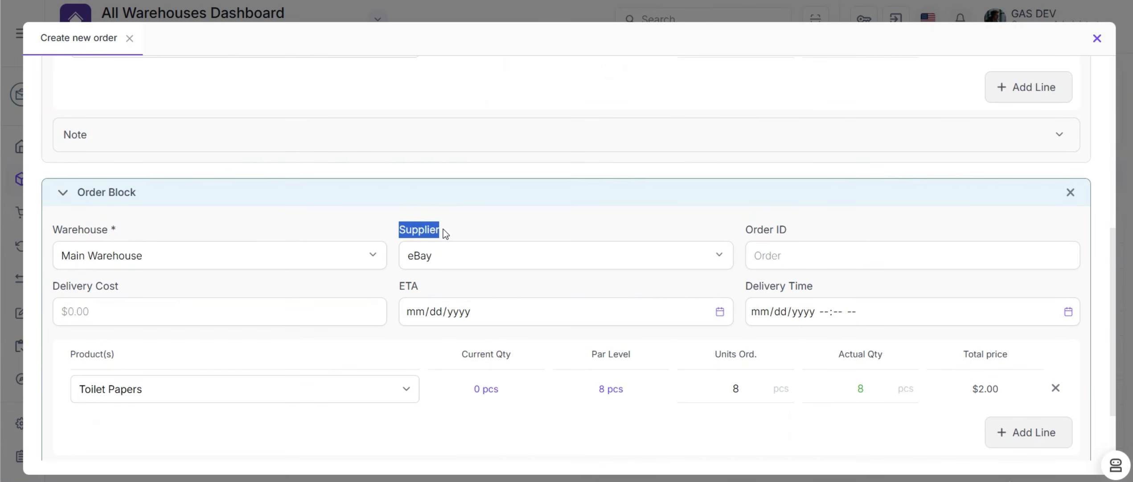
Check the ordered units in the Amazon and eBay order blocks, save the order, and dismiss the notification
scroll(456, 232, down, 2)
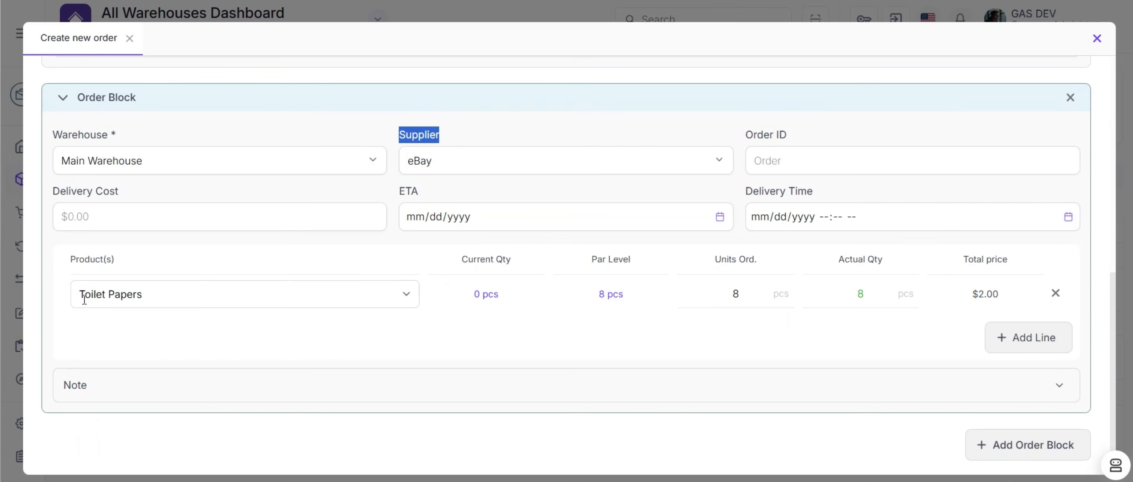
click(744, 293)
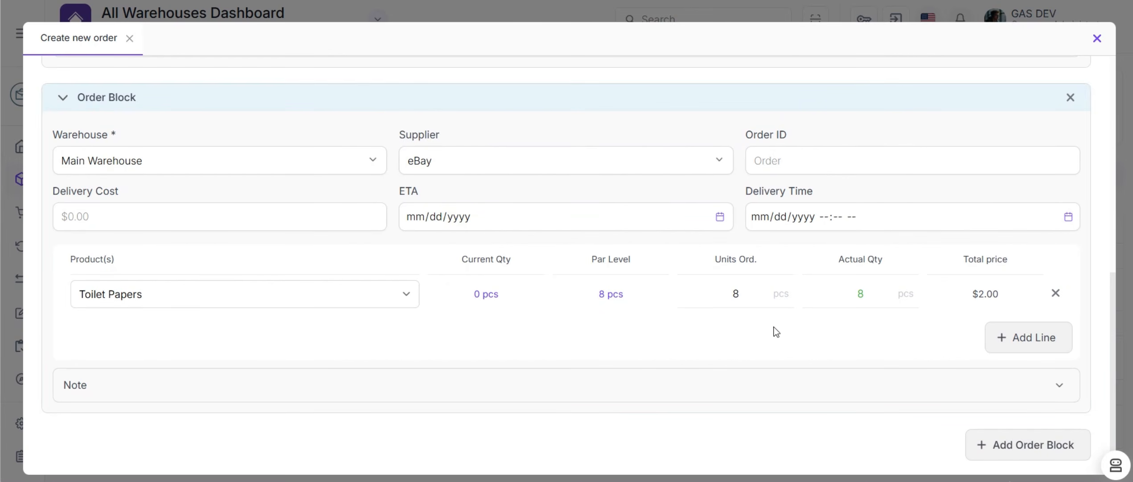
scroll(773, 327, up, 8)
click(741, 286)
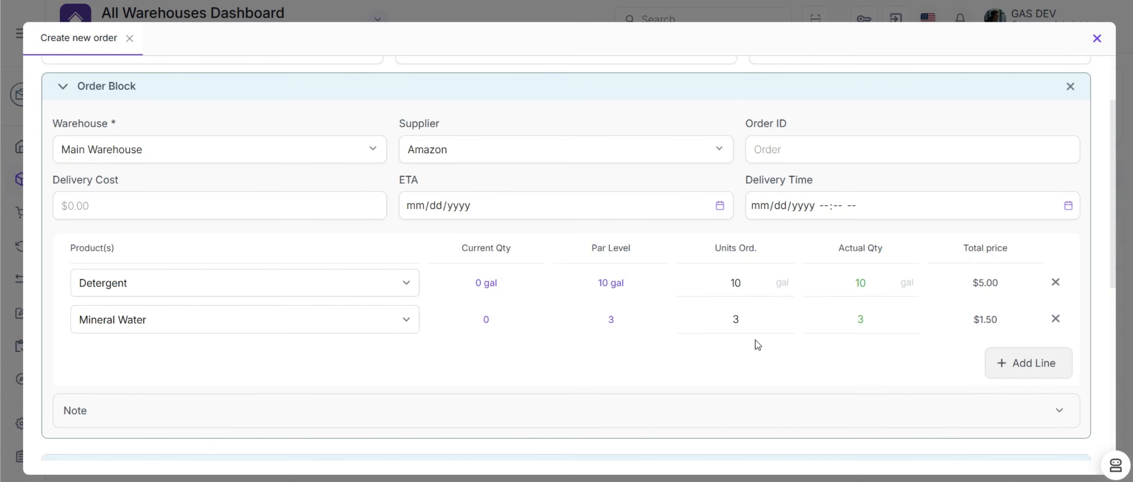
scroll(754, 339, up, 3)
scroll(840, 239, down, 10)
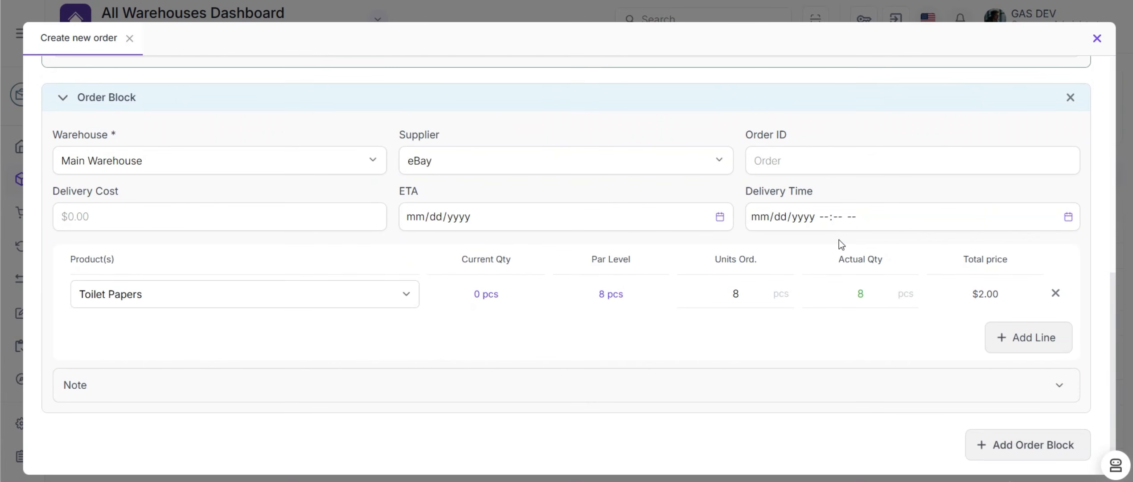
scroll(840, 243, up, 10)
click(1063, 93)
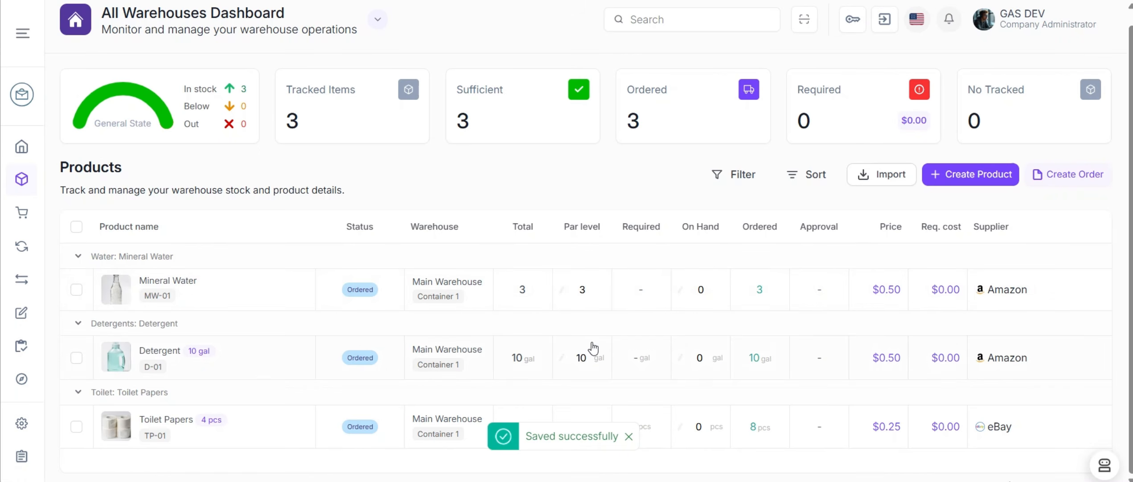
click(629, 436)
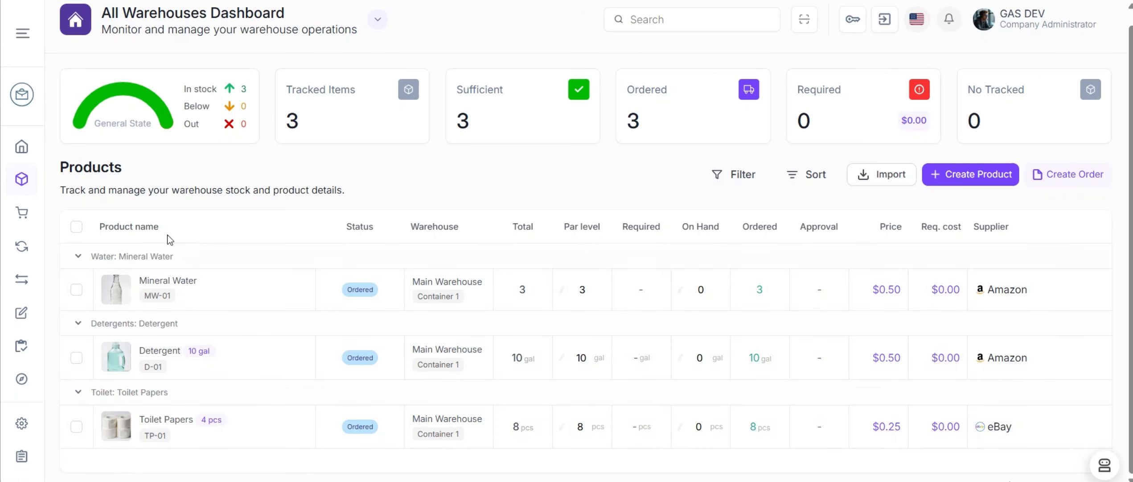
Open the Purchasing & Receiving page and check the supplier in the Toilet Papers order's details, closing them again
click(22, 211)
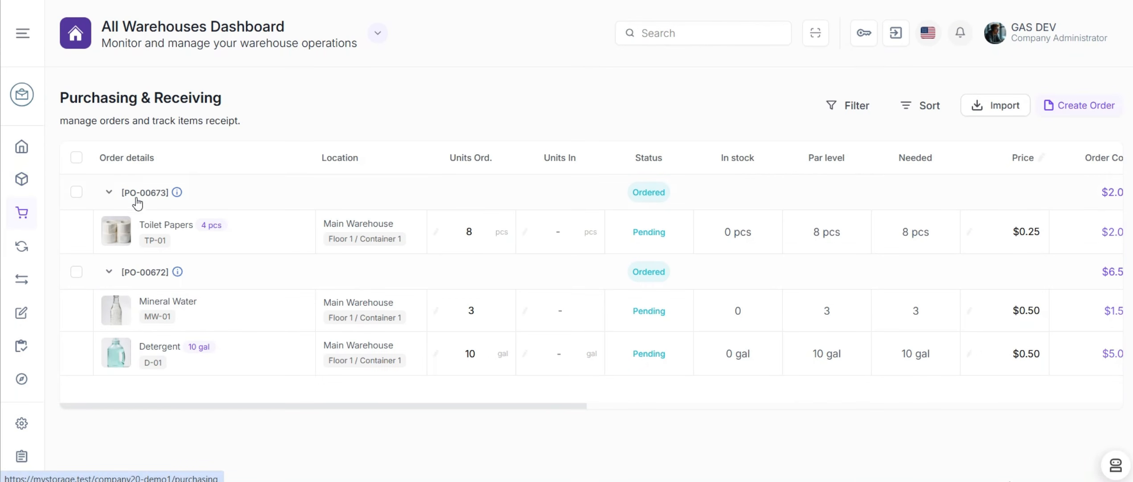
click(177, 192)
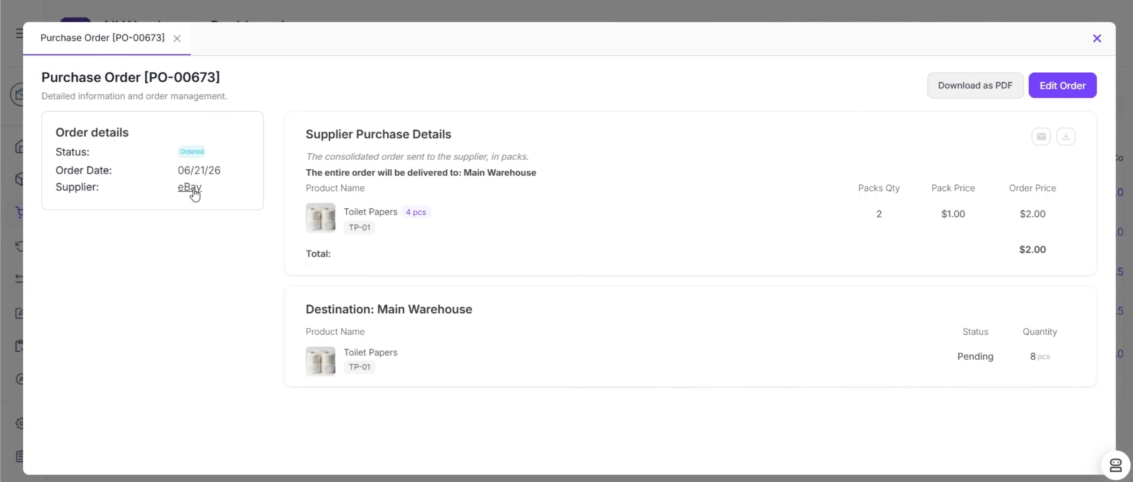
drag(191, 188, 178, 190)
click(178, 40)
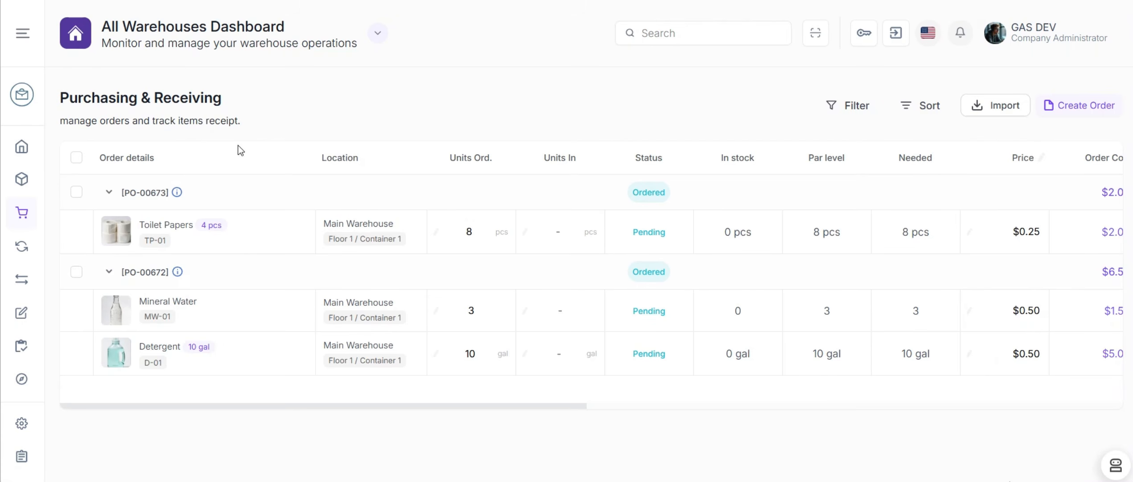
Open the details of the Mineral Water and Detergent order, check its supplier and contents, and close them
click(181, 274)
drag(220, 185, 177, 186)
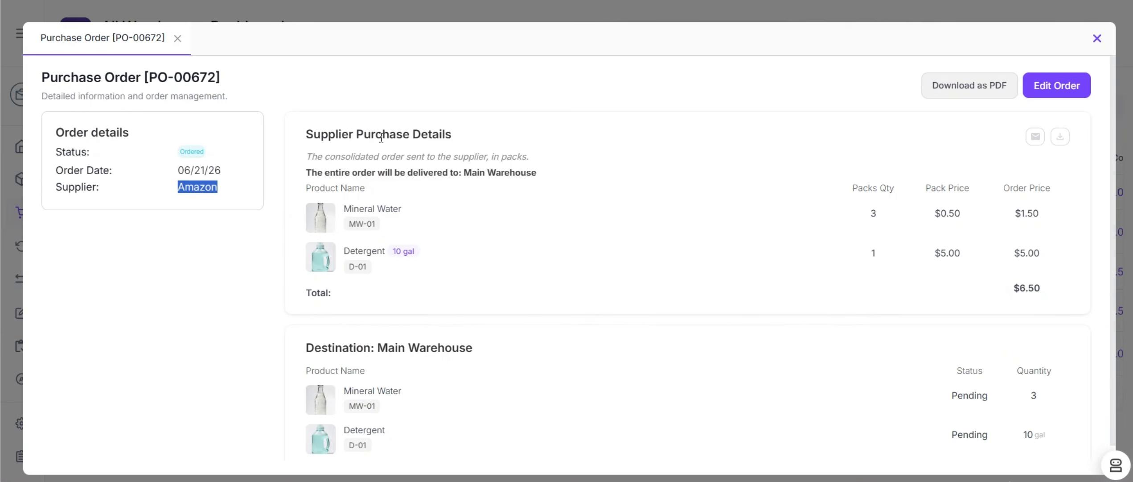
scroll(378, 187, down, 1)
scroll(377, 187, up, 1)
click(177, 40)
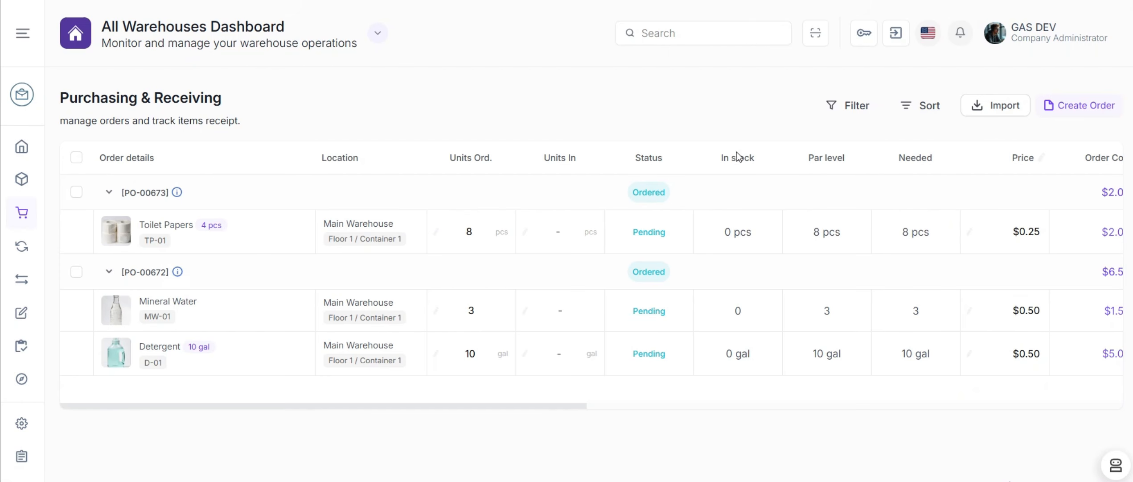
Set the status of the Toilet Papers purchase order to Received
drag(563, 413, 608, 411)
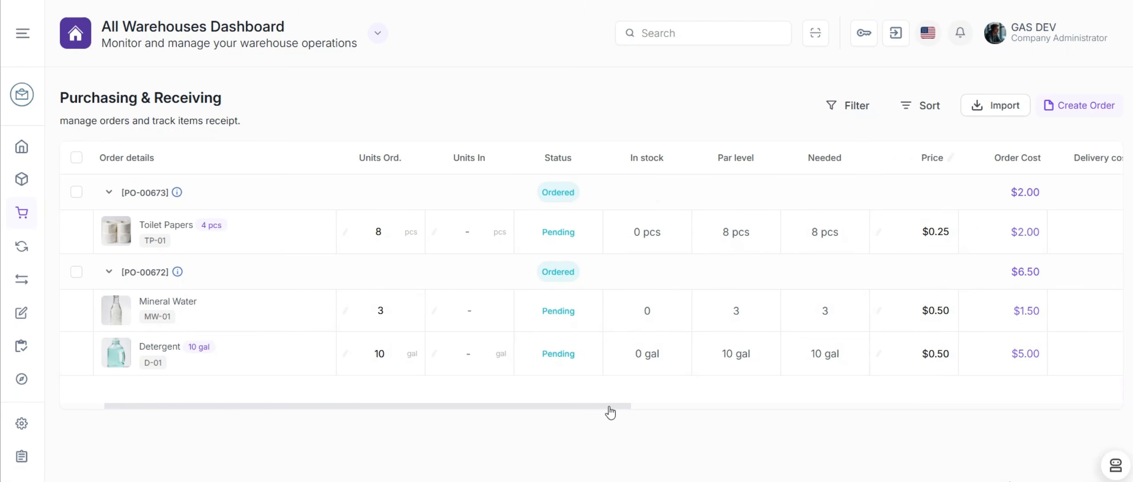
click(565, 197)
click(566, 196)
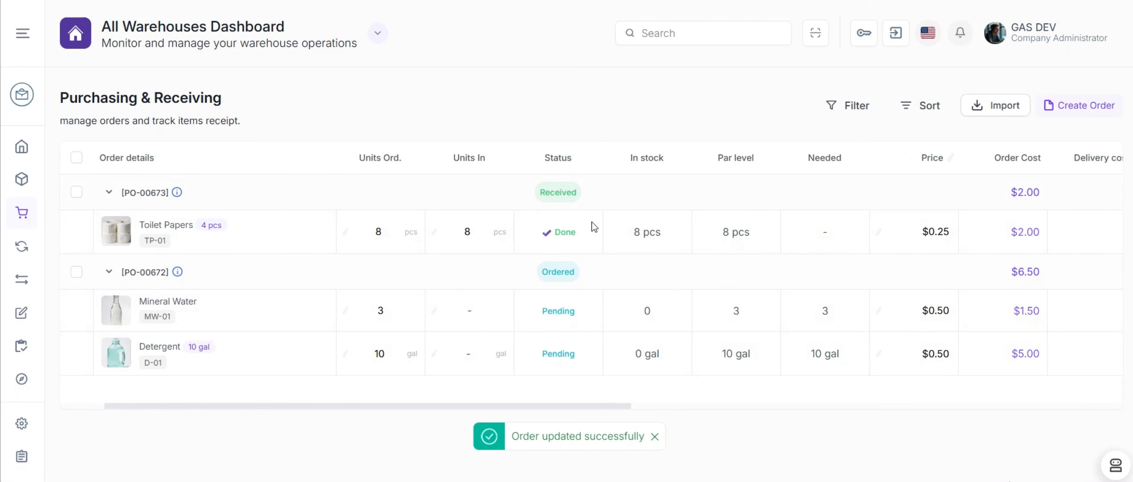
Set the status of the Mineral Water and Detergent purchase order to Canceled
click(562, 278)
click(564, 350)
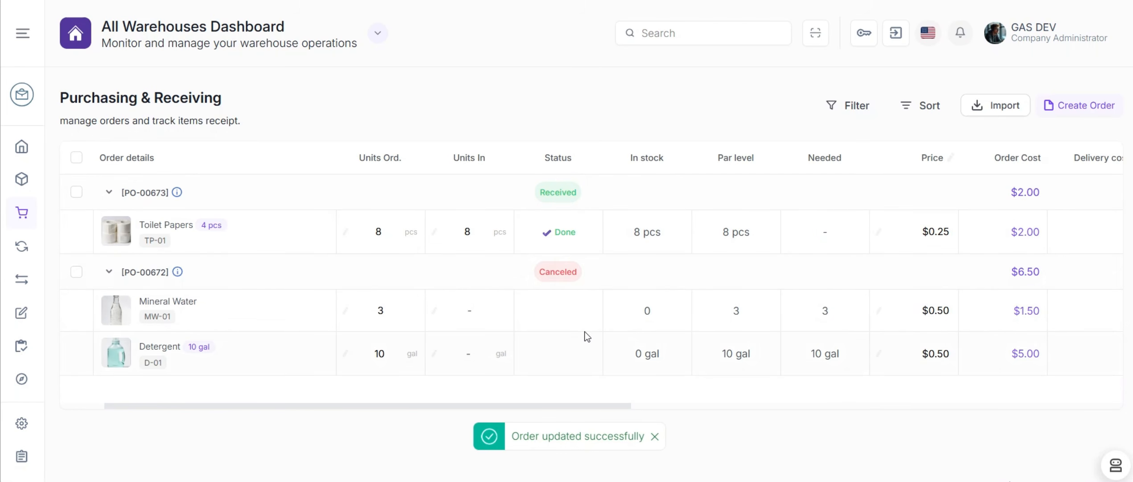
drag(545, 405, 377, 268)
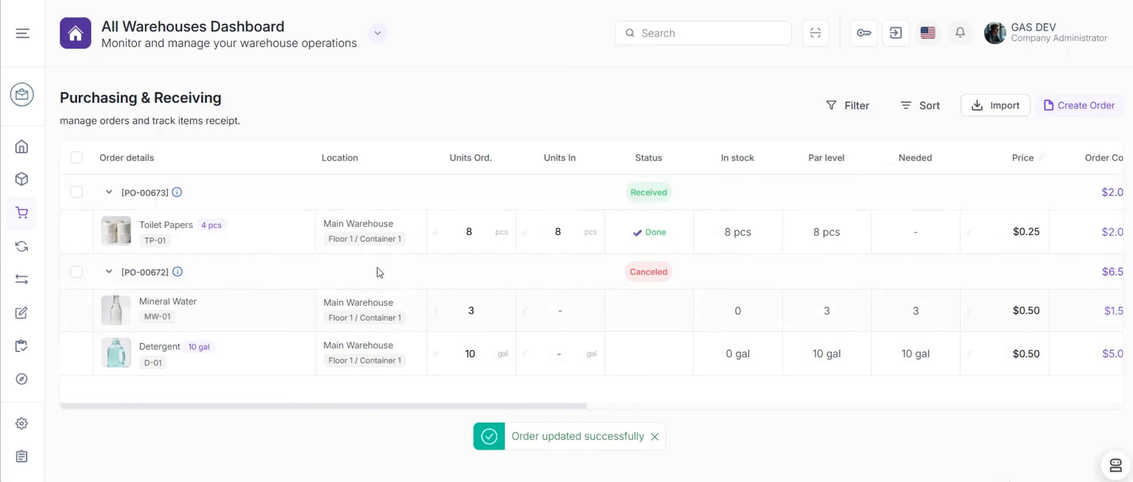